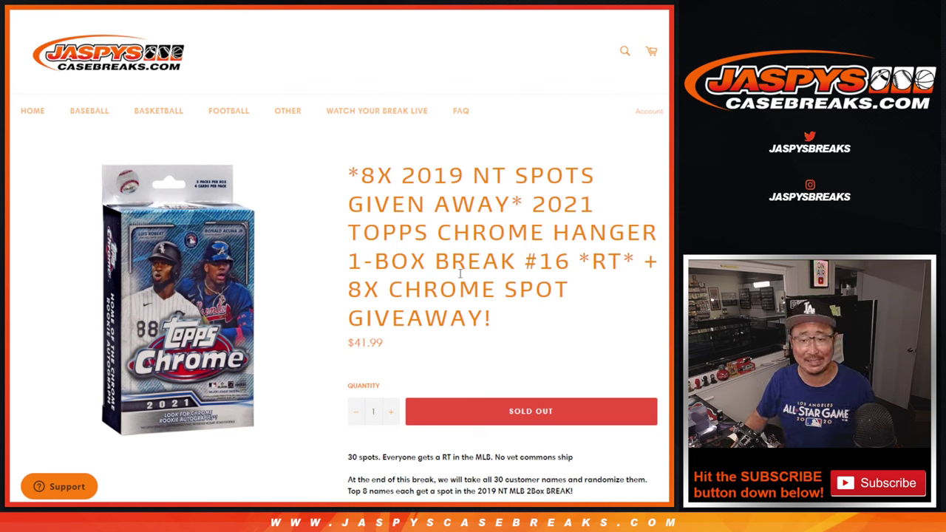
# Highlight the giveaway title and price on the Jaspys Case Breaks listing
pyautogui.moveTo(353, 287)
pyautogui.mouseDown()
pyautogui.moveTo(566, 352)
pyautogui.moveTo(541, 352)
pyautogui.mouseUp()
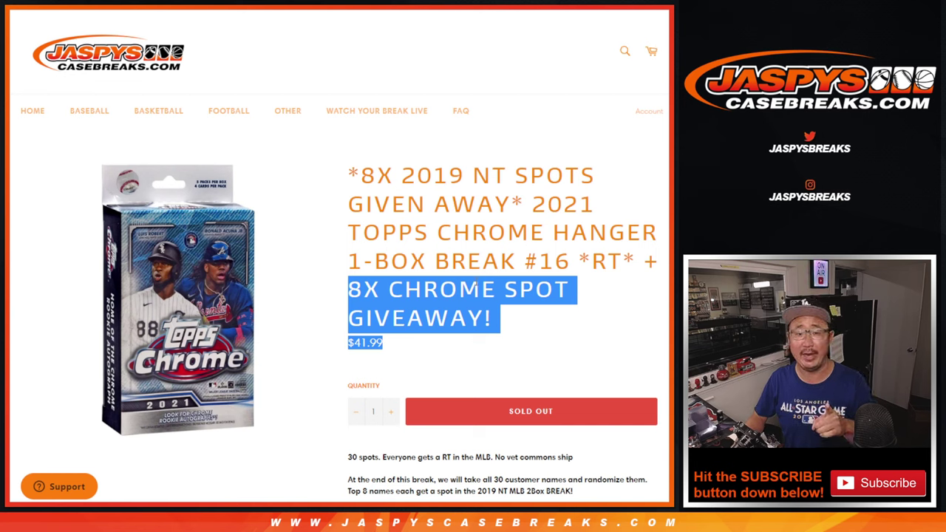
pyautogui.click(537, 269)
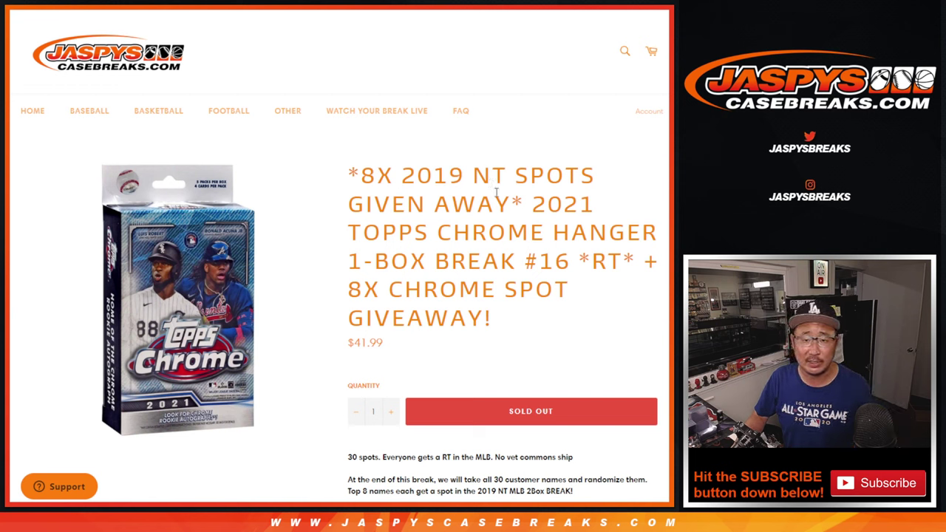
pyautogui.moveTo(356, 167); pyautogui.dragTo(418, 176)
pyautogui.click(485, 188)
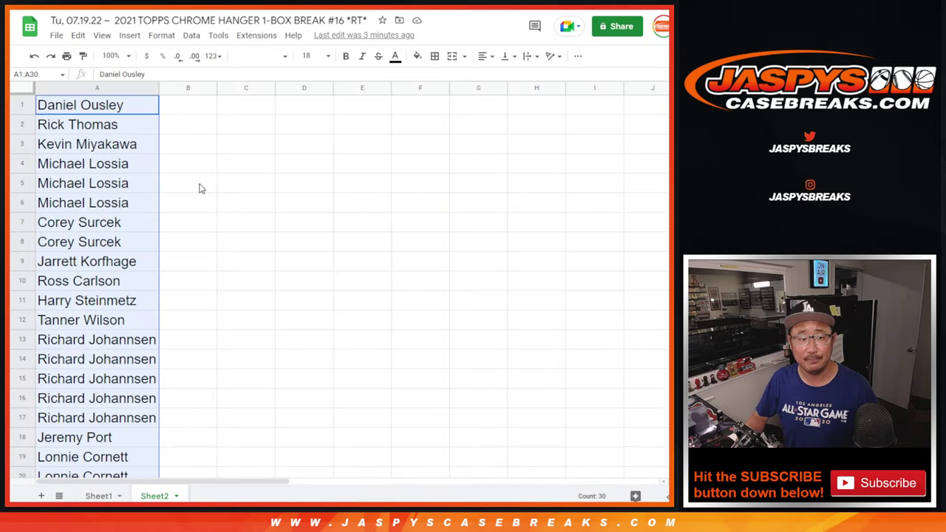
# Select the 22 customer names in A1:A22 of the Google Sheet
pyautogui.click(199, 184)
pyautogui.scroll(-4, 199, 187)
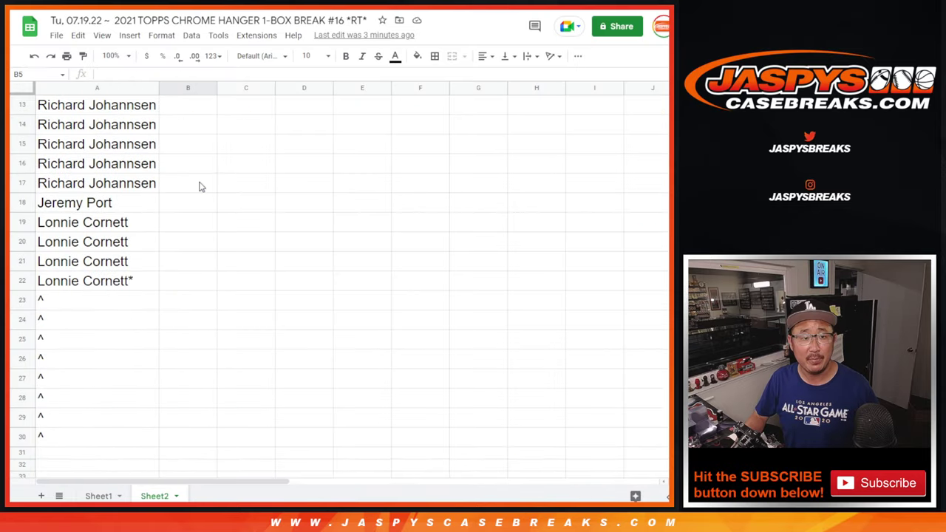
pyautogui.scroll(-2, 199, 187)
pyautogui.click(127, 163)
pyautogui.scroll(6, 178, 173)
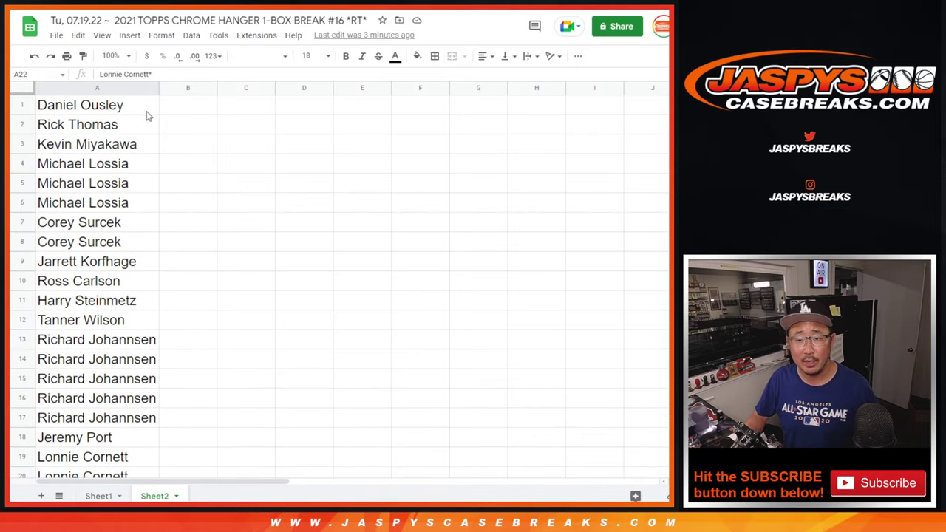
pyautogui.keyDown('shift'); pyautogui.click(141, 108); pyautogui.keyUp('shift')
pyautogui.scroll(-6, 247, 179)
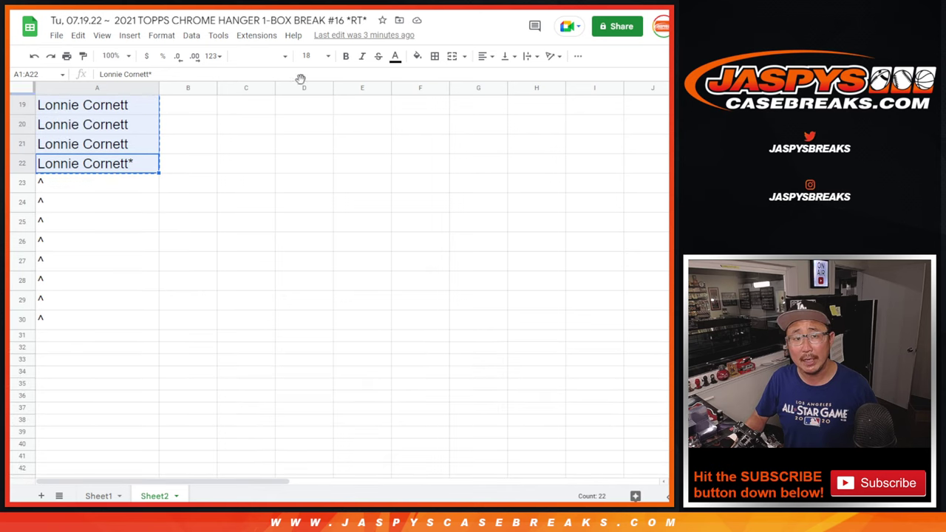
# Paste the 22 customer names into the List Randomizer's list field
pyautogui.hotkey('ctrl', 'Tab')
pyautogui.hotkey('ctrl', 'Tab')
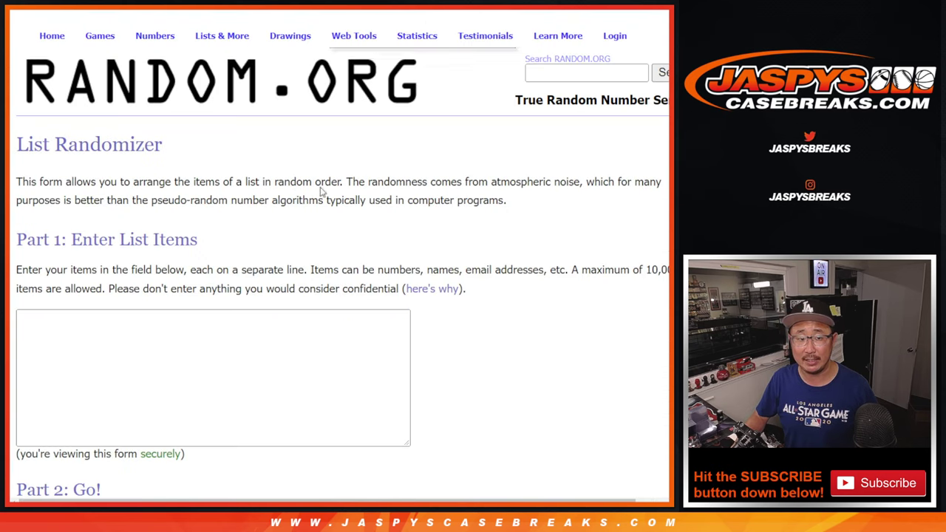
pyautogui.click(289, 326)
pyautogui.hotkey('ctrl', 'v')
pyautogui.scroll(10, 340, 380)
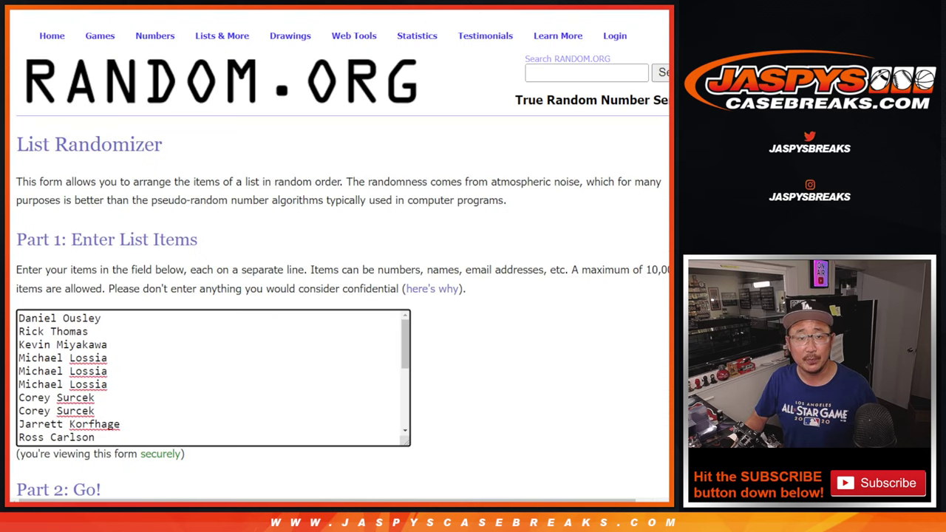
pyautogui.hotkey('ctrl', 'shift', 'Tab')
pyautogui.scroll(-1, 247, 175)
pyautogui.moveTo(145, 144)
pyautogui.mouseDown()
pyautogui.moveTo(108, 268)
pyautogui.moveTo(131, 267)
pyautogui.moveTo(110, 281)
pyautogui.mouseUp()
# Roll the two dice on RANDOM.ORG's Dice Roller
pyautogui.hotkey('ctrl', 'Tab')
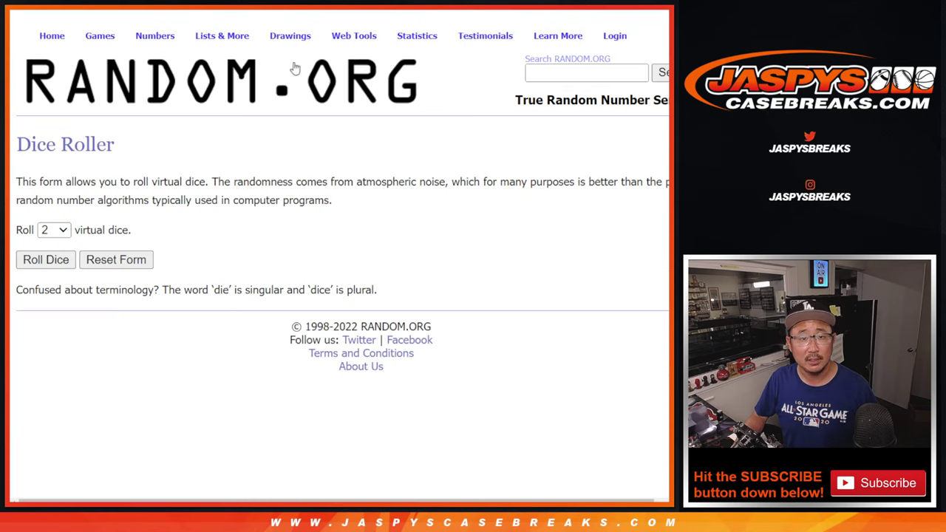
pyautogui.click(58, 254)
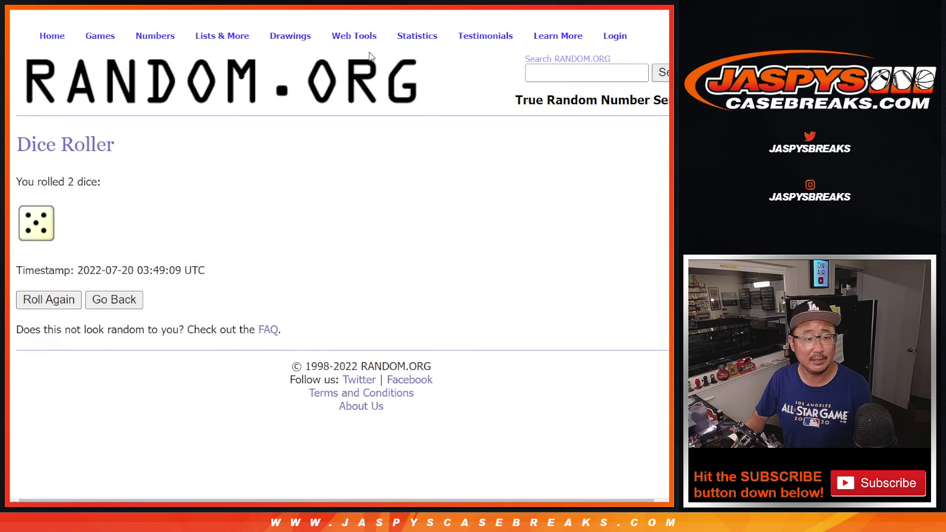
pyautogui.hotkey('ctrl', 'Tab')
pyautogui.scroll(-2, 473, 204)
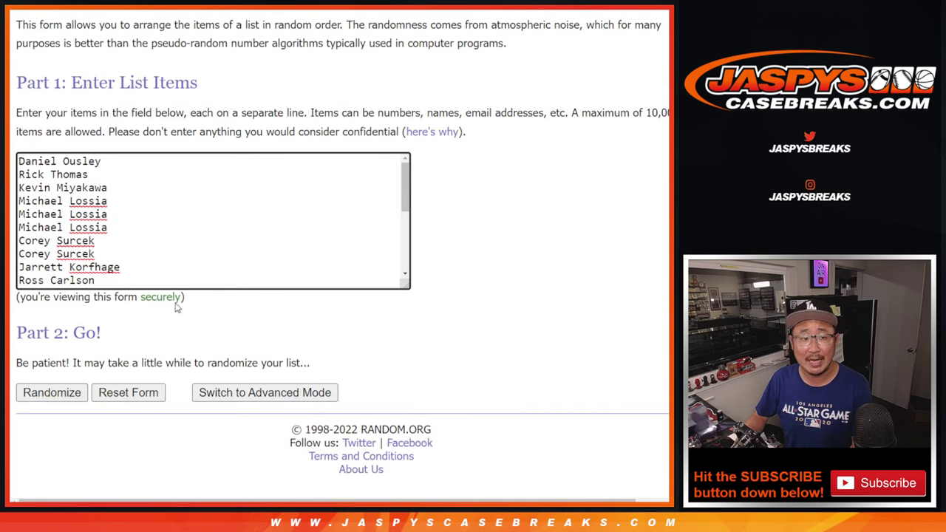
# Randomize the 22-name list seven times in a row
pyautogui.click(44, 395)
pyautogui.scroll(-3, 32, 394)
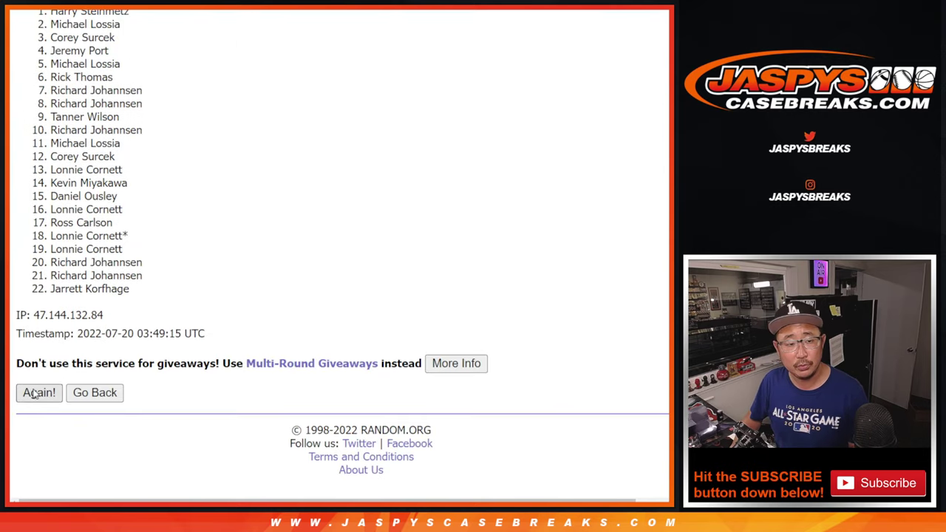
pyautogui.click(33, 394)
pyautogui.click(32, 394)
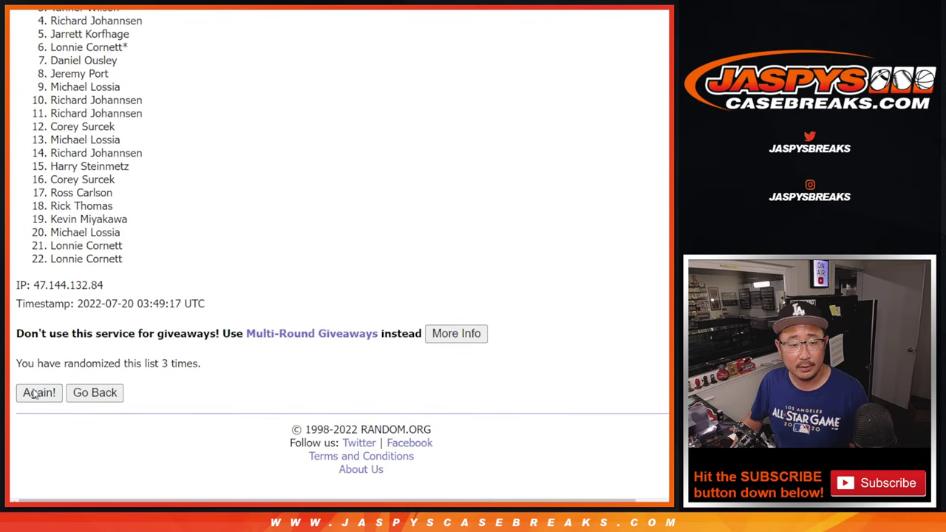
pyautogui.click(32, 394)
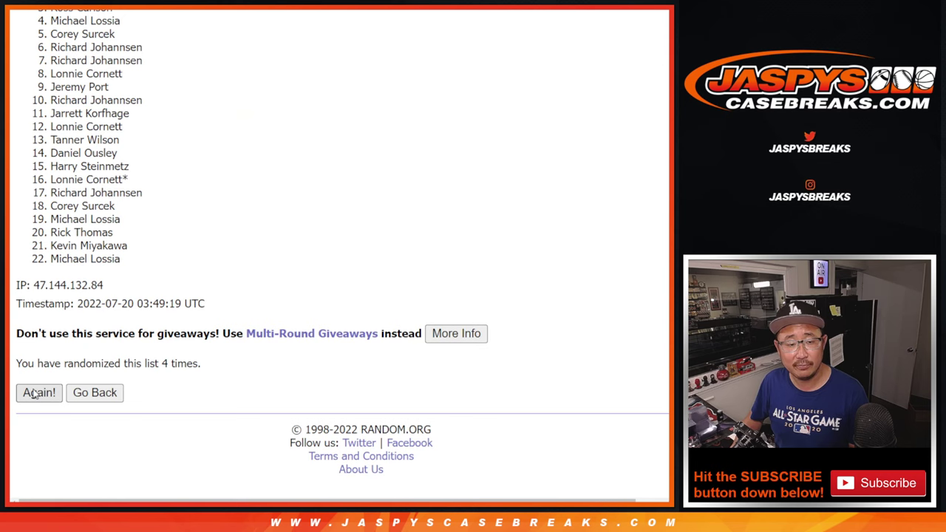
pyautogui.click(33, 394)
pyautogui.click(32, 394)
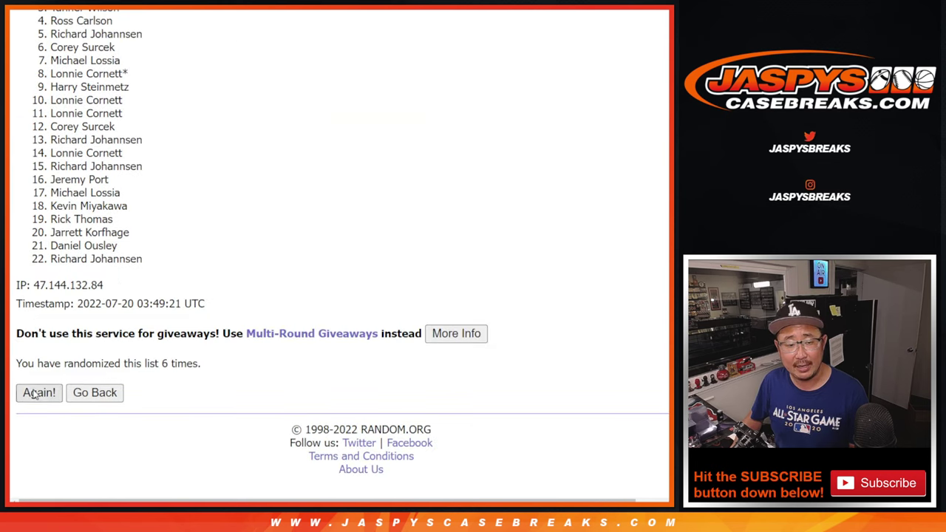
pyautogui.click(32, 394)
# Select the top eight names of the final shuffled order
pyautogui.scroll(1, 175, 273)
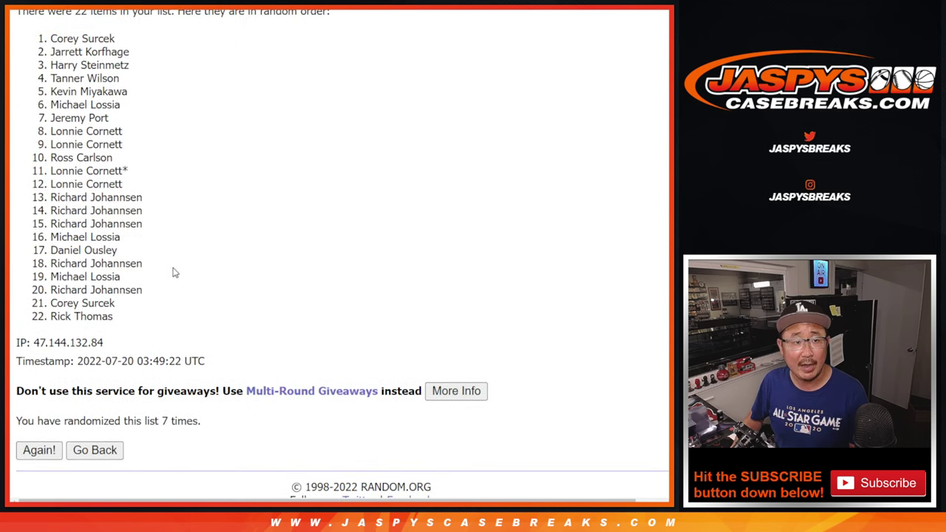
pyautogui.scroll(1, 176, 273)
pyautogui.moveTo(51, 90)
pyautogui.mouseDown()
pyautogui.moveTo(91, 137)
pyautogui.moveTo(148, 167)
pyautogui.moveTo(159, 191)
pyautogui.mouseUp()
pyautogui.hotkey('ctrl', 'c')
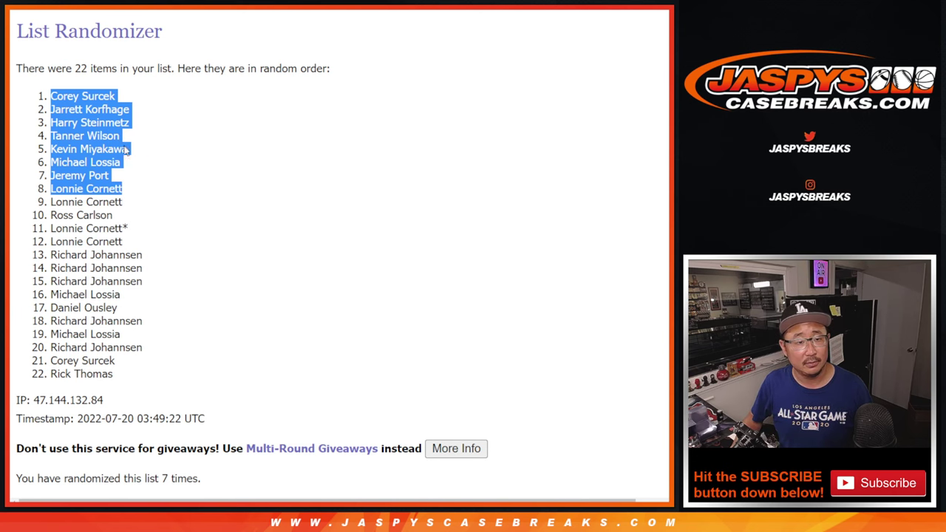
# Paste the top eight names into A23:A30 and append ^ to each
pyautogui.hotkey('alt', 'Tab')
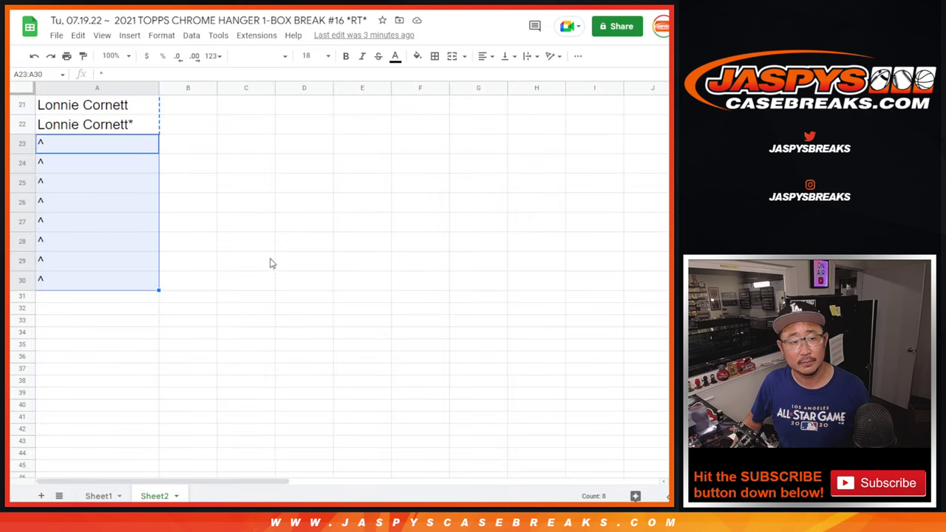
pyautogui.click(105, 151)
pyautogui.hotkey('ctrl', 'v')
pyautogui.click(112, 148)
pyautogui.doubleClick(113, 142)
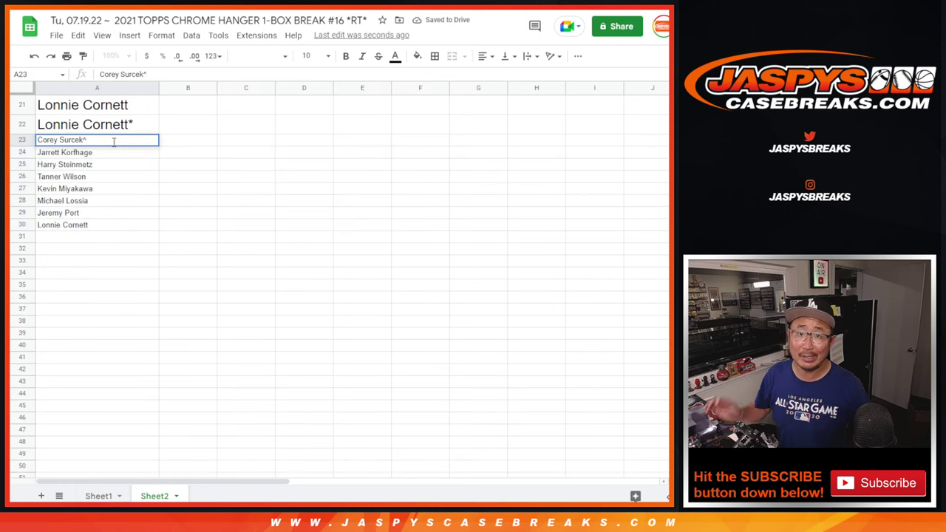
pyautogui.write('^  ^  ^  ^  ^ ^ ^ ^')
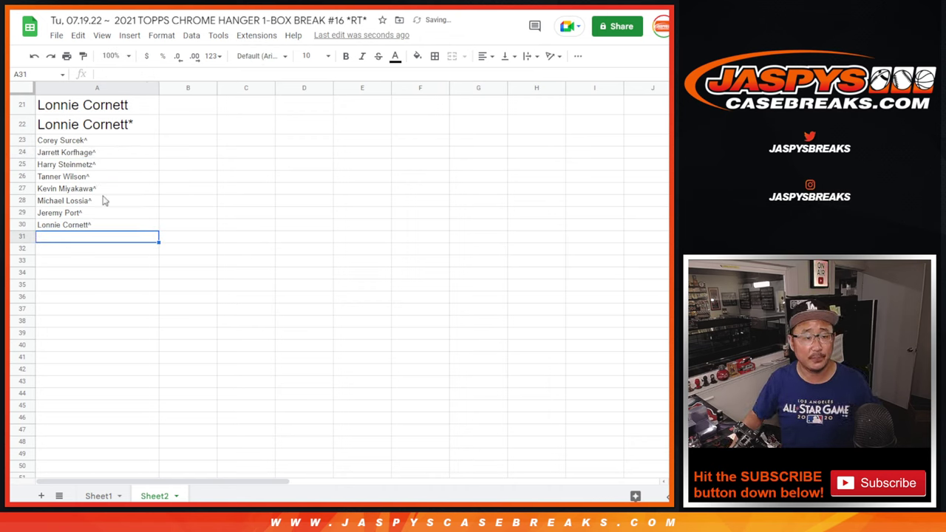
# Select the full name column, then move to the empty Sheet1
pyautogui.click(106, 226)
pyautogui.scroll(5, 108, 198)
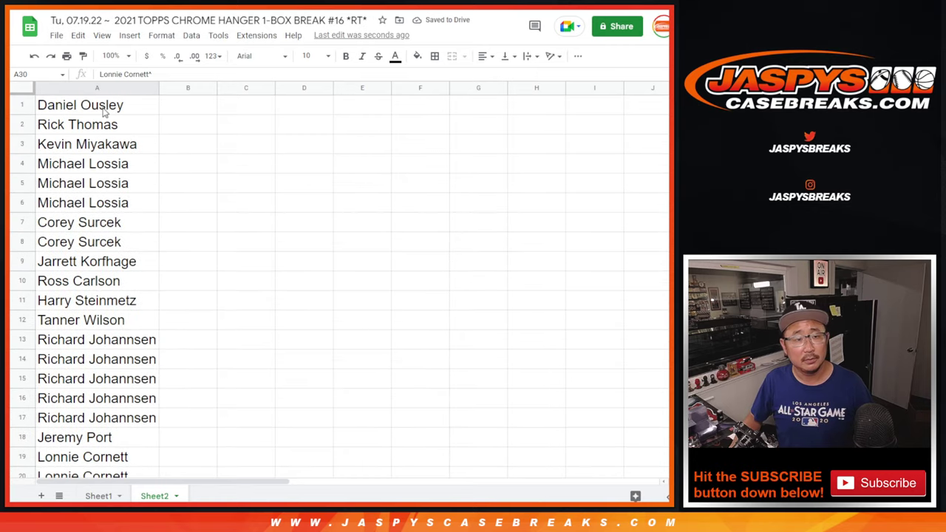
pyautogui.hotkey('ctrl', 'shift', 'Up')
pyautogui.click(98, 496)
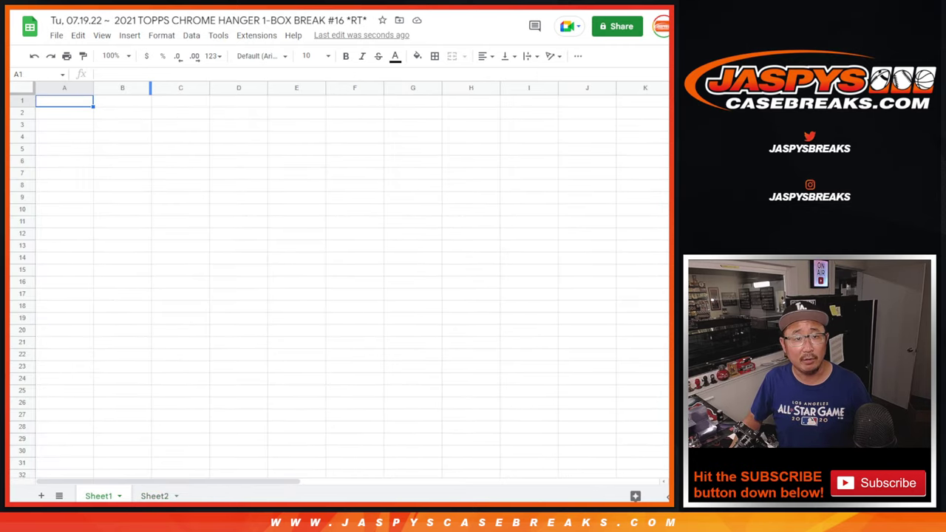
# Empty the RANDOM.ORG list field of its previous names
pyautogui.hotkey('alt', 'Tab')
pyautogui.scroll(10, 311, 381)
pyautogui.hotkey('ctrl', 'a')
pyautogui.press('Delete')
# Paste the new list into the field and roll two dice for a double six
pyautogui.hotkey('ctrl', 'v')
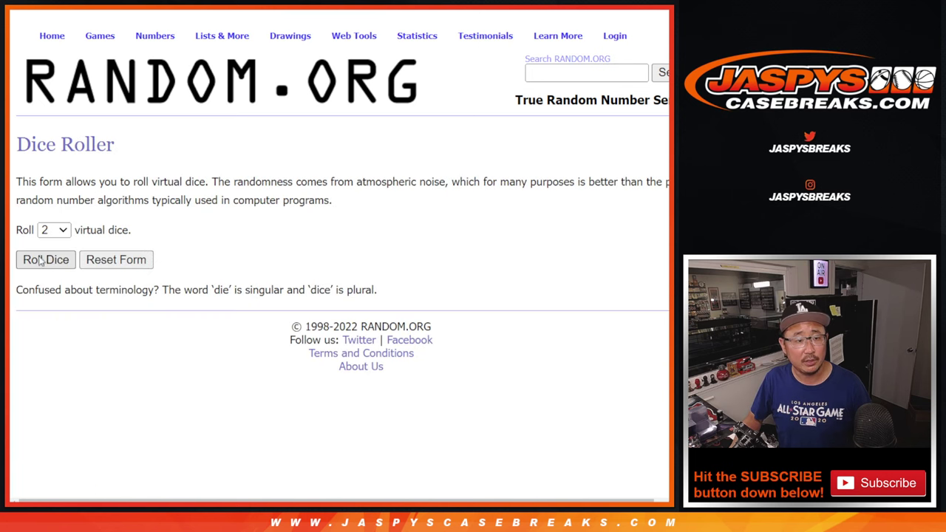
pyautogui.click(43, 263)
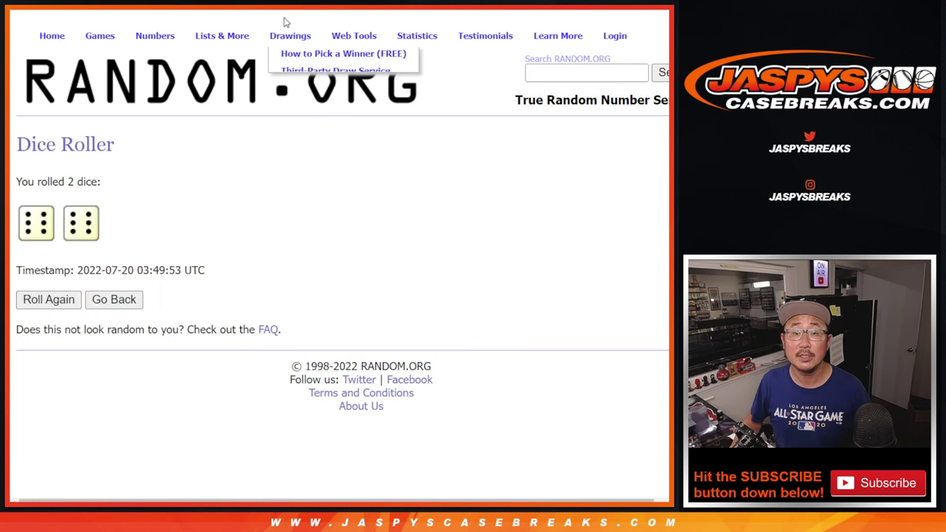
pyautogui.scroll(-2, 546, 289)
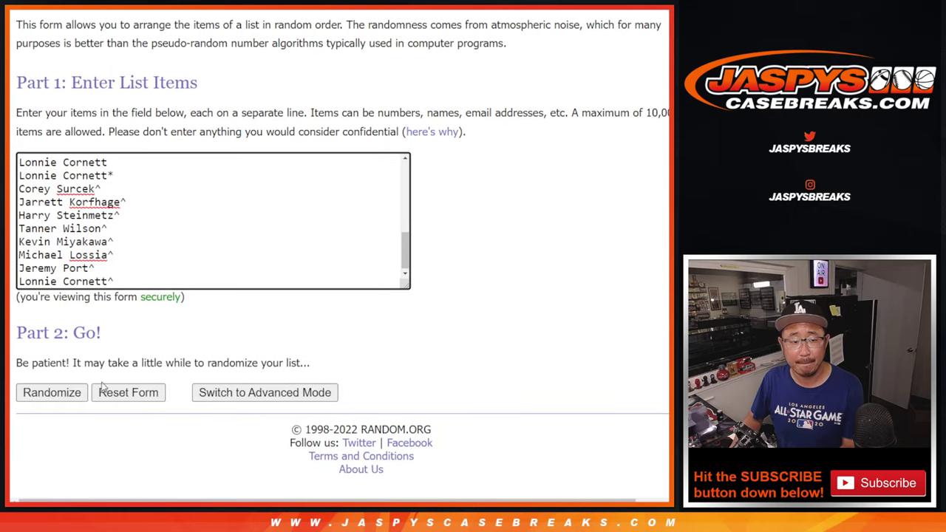
# Randomize the 30-name list until the counter reads 12 times
pyautogui.click(43, 394)
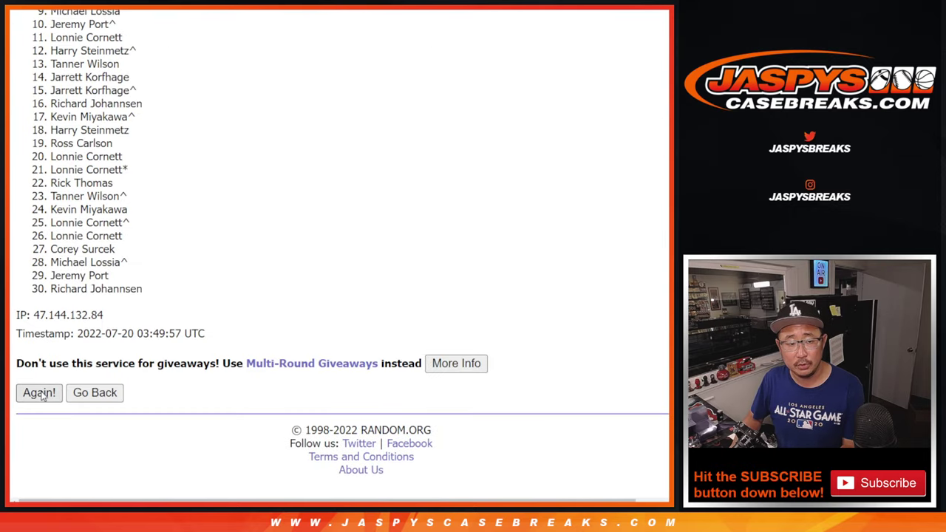
pyautogui.click(42, 394)
pyautogui.click(42, 394)
pyautogui.click(42, 394)
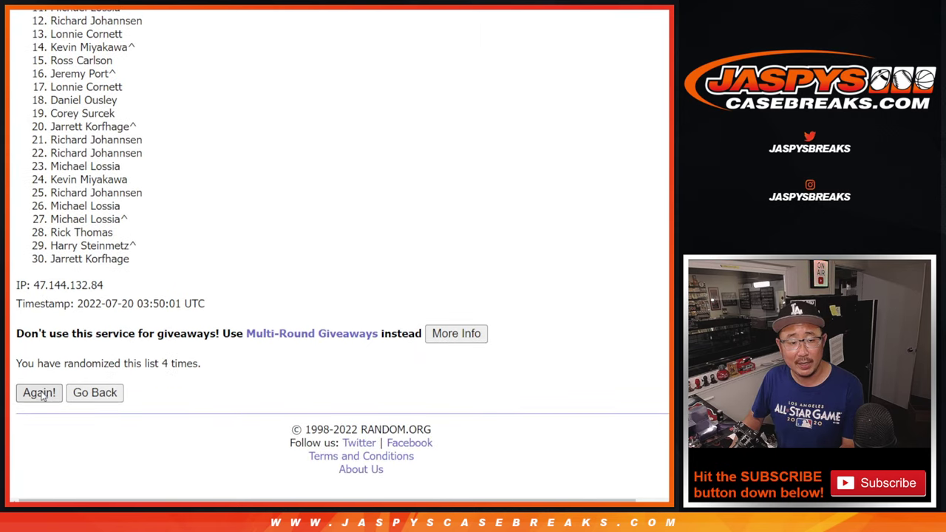
pyautogui.click(42, 394)
pyautogui.click(42, 394)
pyautogui.click(43, 394)
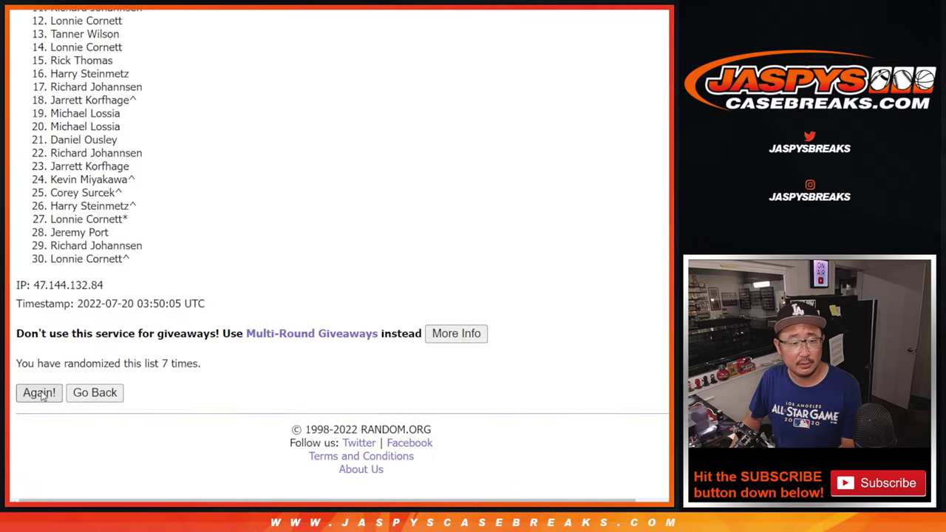
pyautogui.click(42, 394)
pyautogui.click(42, 394)
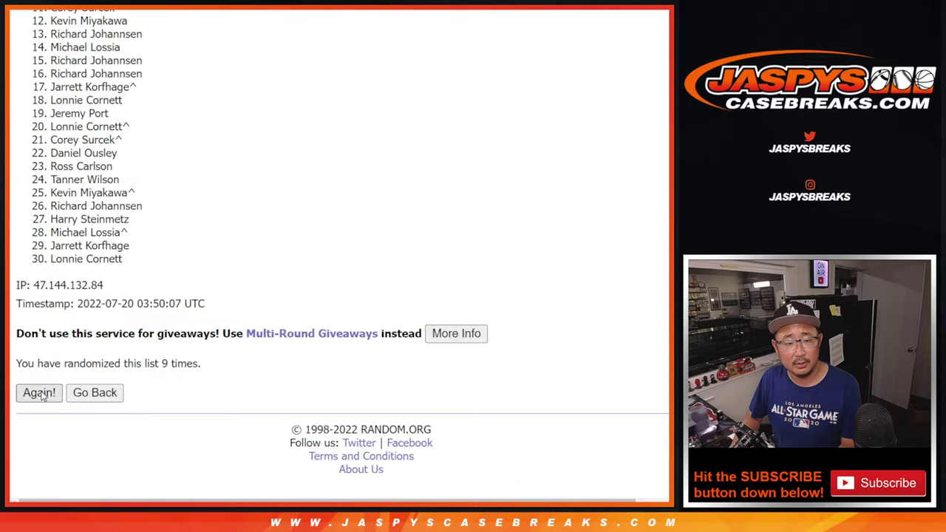
pyautogui.click(42, 394)
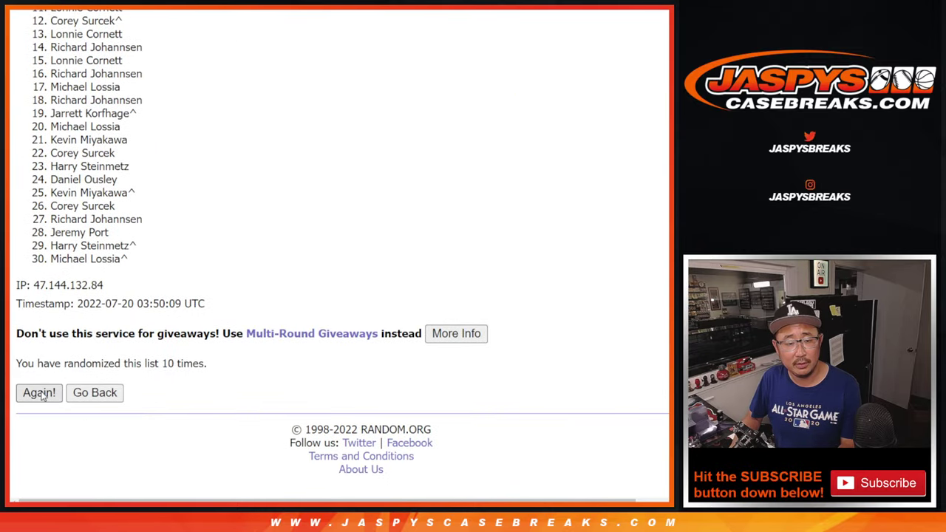
pyautogui.click(39, 393)
pyautogui.press('F5')
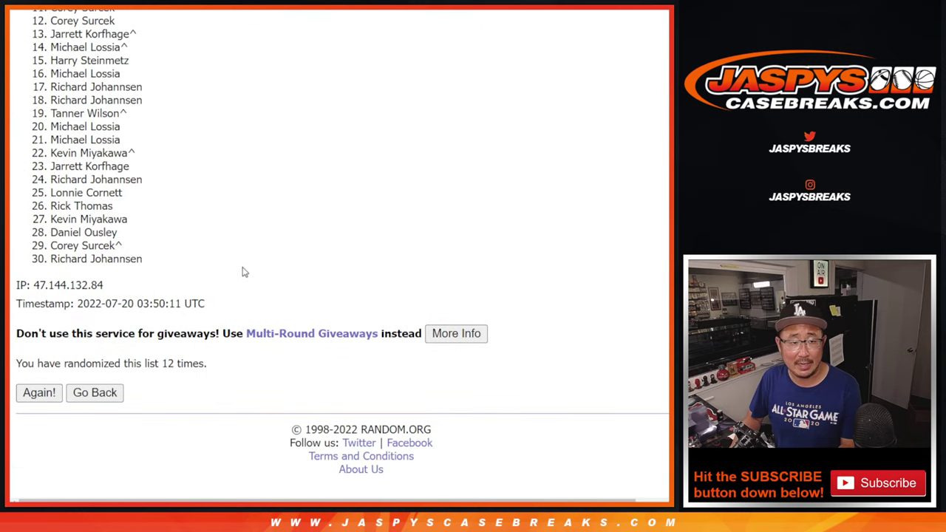
# Select the final 12th-shuffle order of names, then clear the selection
pyautogui.scroll(3, 243, 273)
pyautogui.moveTo(52, 50)
pyautogui.mouseDown()
pyautogui.moveTo(167, 334)
pyautogui.moveTo(182, 431)
pyautogui.mouseUp()
pyautogui.scroll(-3, 155, 285)
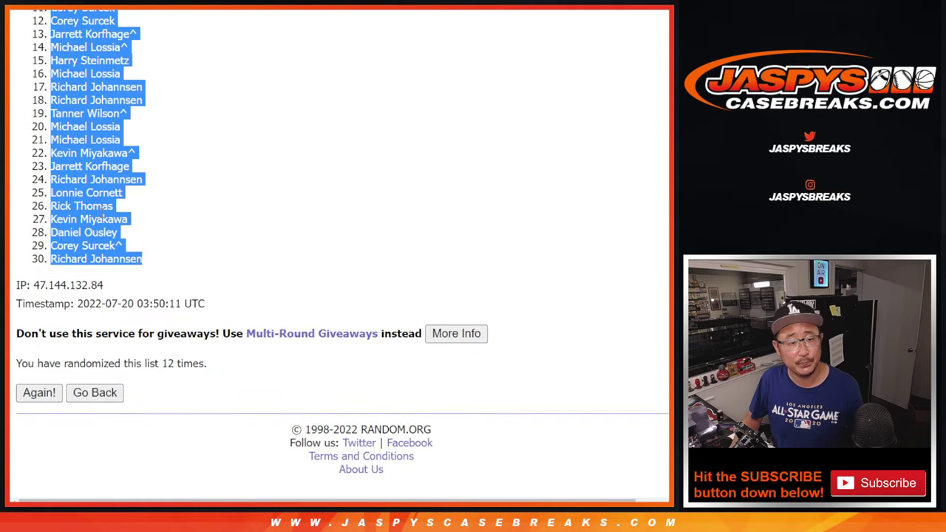
pyautogui.click(272, 95)
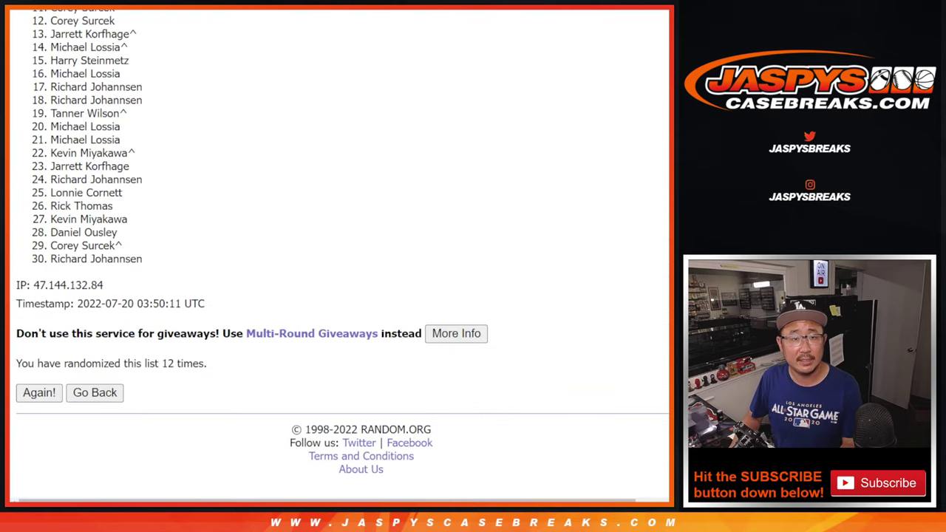
# Return to the entry form and randomize the 30 MLB teams 12 times
pyautogui.click(95, 392)
pyautogui.scroll(-4, 391, 397)
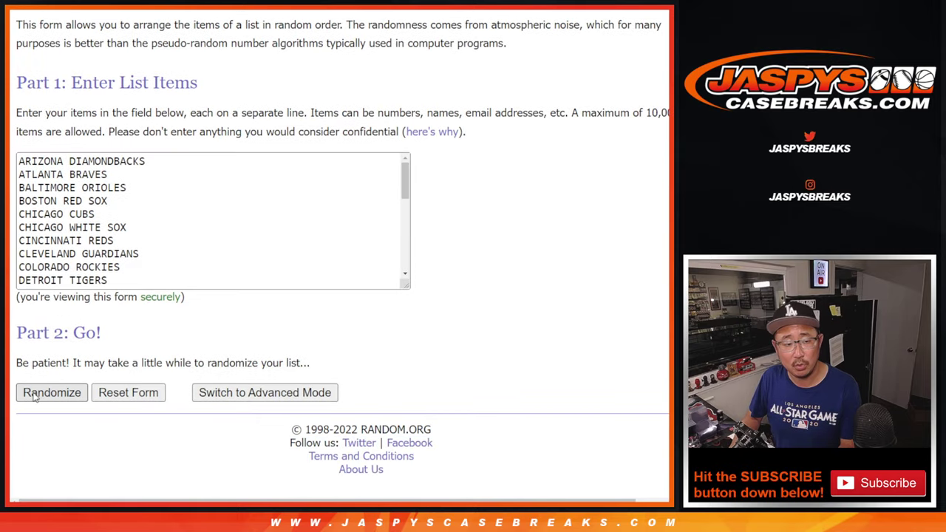
pyautogui.click(33, 396)
pyautogui.click(33, 392)
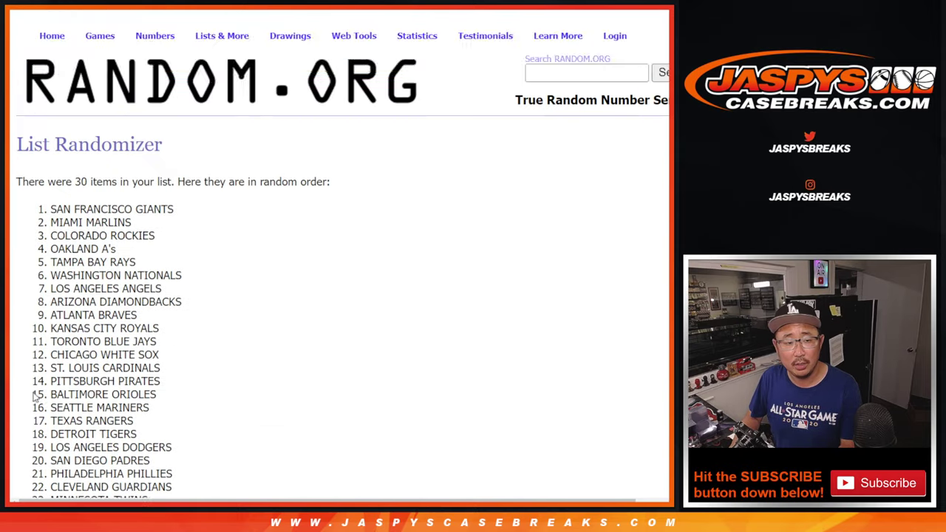
pyautogui.scroll(-5, 33, 397)
pyautogui.click(34, 395)
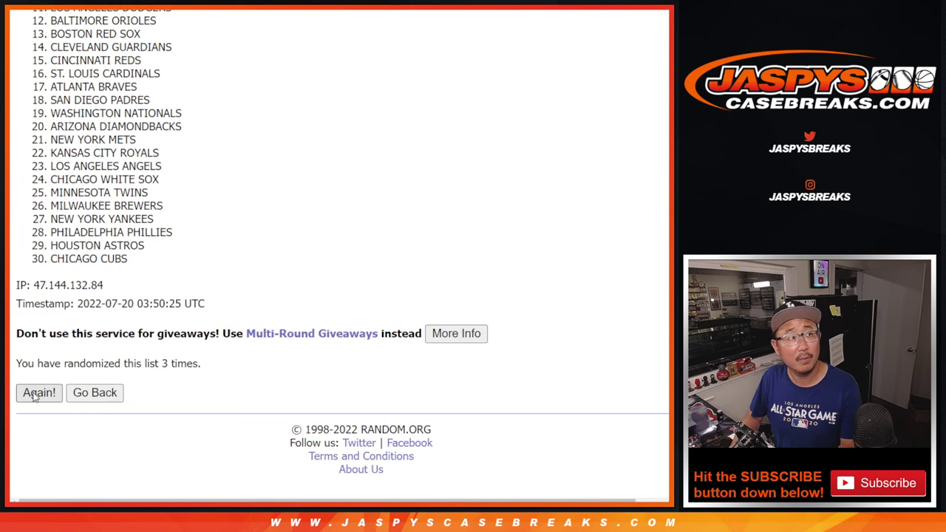
pyautogui.click(33, 395)
pyautogui.click(34, 394)
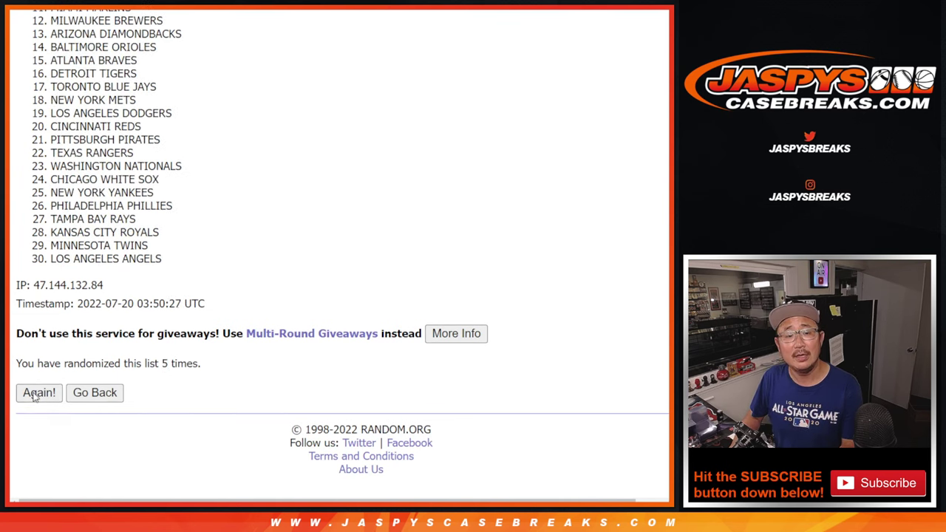
pyautogui.click(34, 394)
pyautogui.click(33, 394)
pyautogui.click(33, 394)
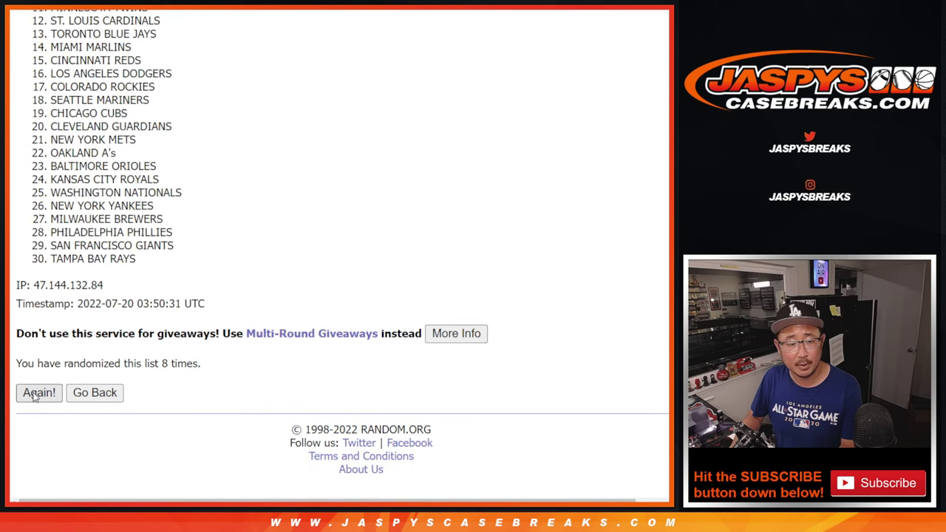
pyautogui.click(33, 394)
pyautogui.click(33, 394)
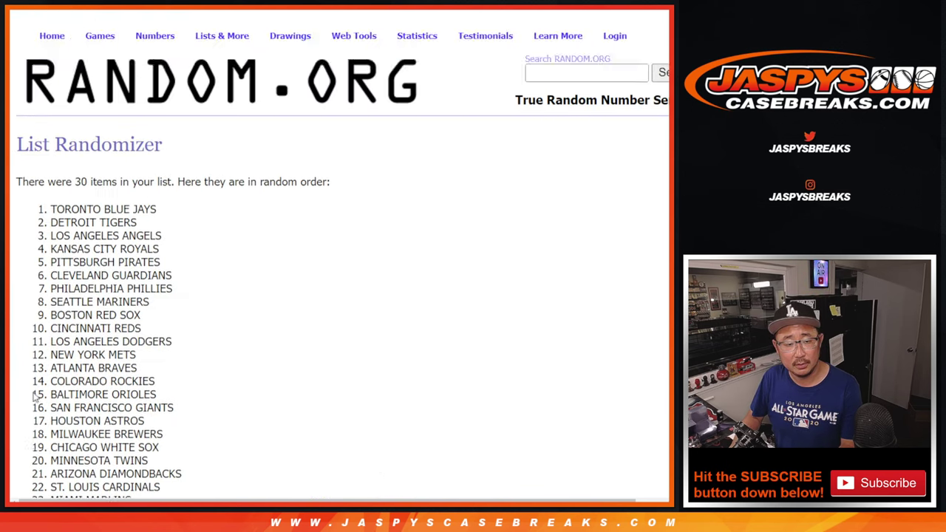
pyautogui.click(33, 394)
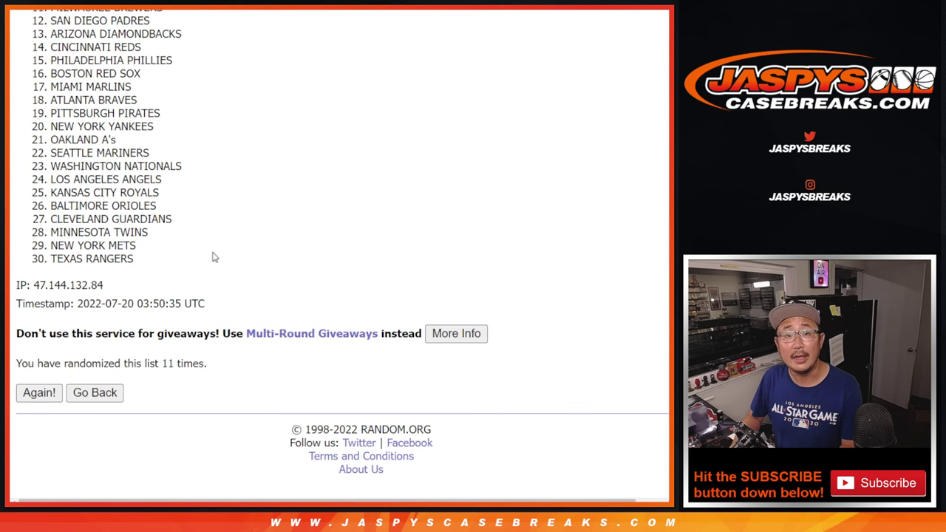
pyautogui.press('Return')
# Select all 30 teams in the final order, starting with LOS ANGELES DODGERS
pyautogui.scroll(3, 116, 200)
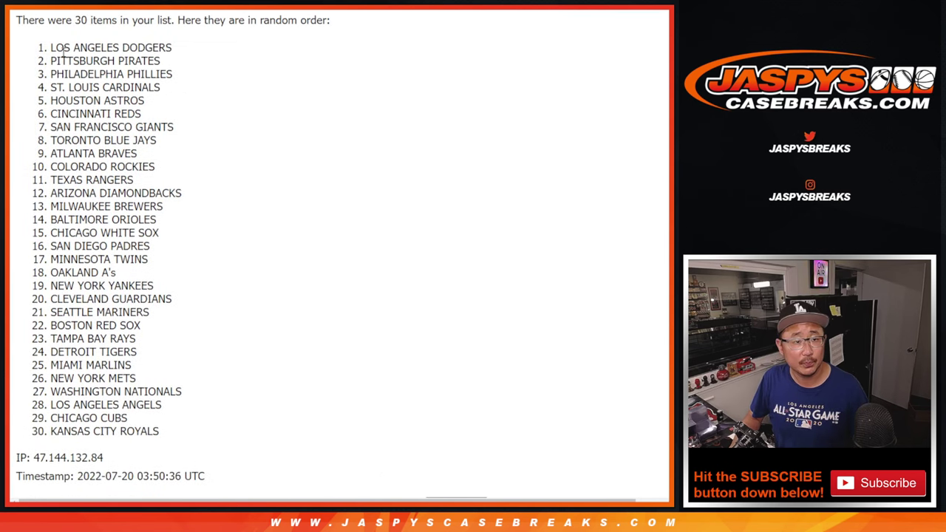
pyautogui.moveTo(62, 51); pyautogui.dragTo(243, 428)
pyautogui.scroll(-2, 243, 429)
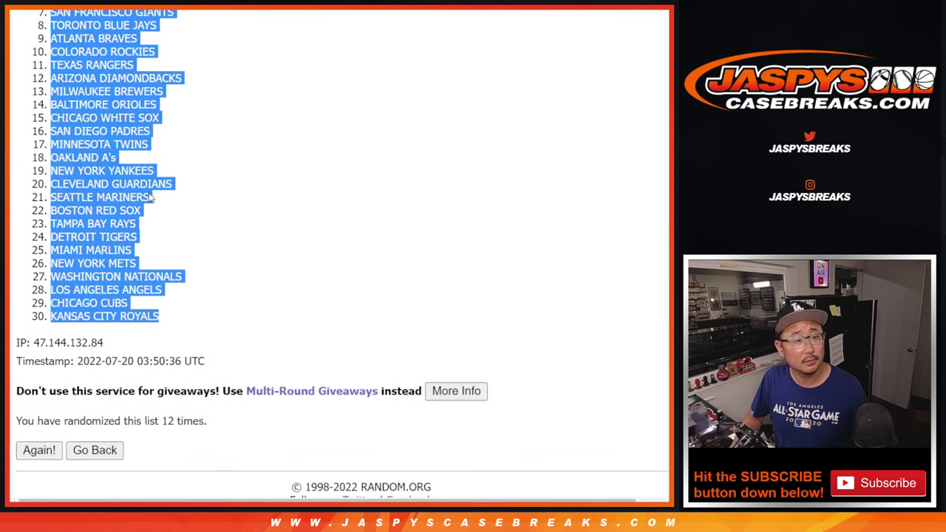
# Paste the shuffled team list into column B beside the names
pyautogui.hotkey('ctrl', 'c')
pyautogui.hotkey('alt', 'Tab')
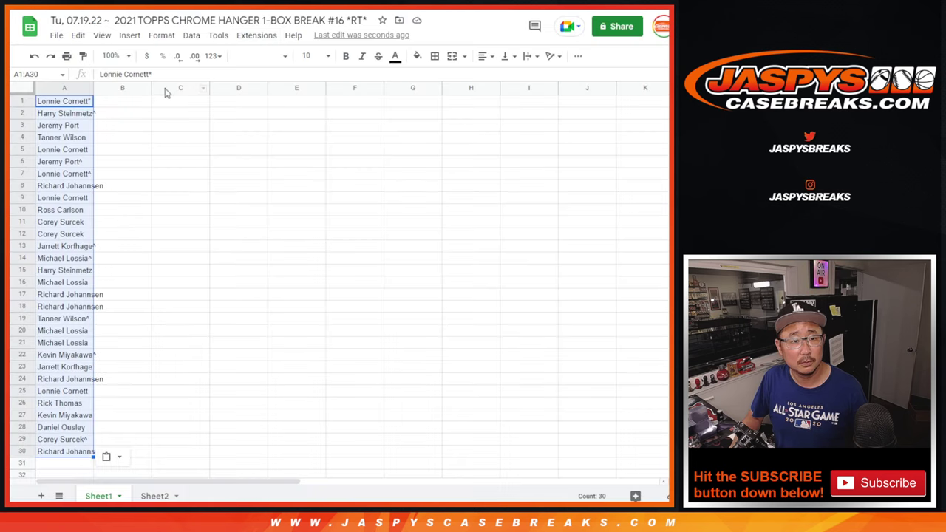
pyautogui.click(147, 101)
pyautogui.hotkey('ctrl', 'v')
# Set the whole sheet to Raleway size 12 and zoom to 150%
pyautogui.click(26, 88)
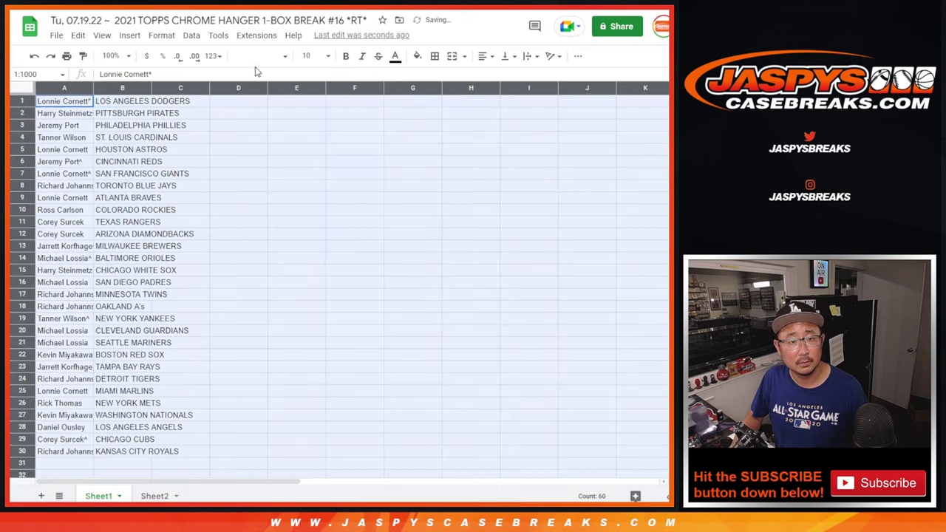
pyautogui.click(259, 55)
pyautogui.click(279, 175)
pyautogui.click(318, 56)
pyautogui.click(306, 192)
pyautogui.click(118, 55)
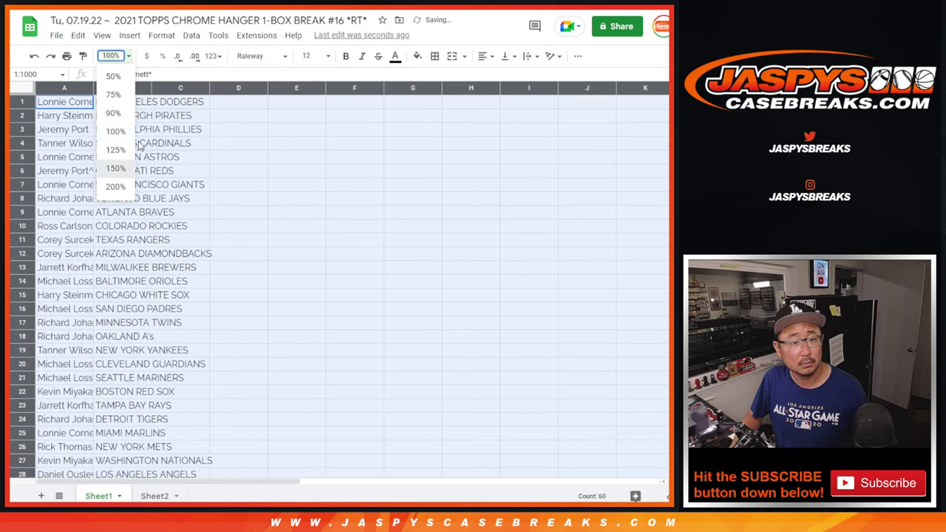
pyautogui.click(128, 169)
# Widen column A to fit the names and select the name–team rows 1–30
pyautogui.doubleClick(135, 90)
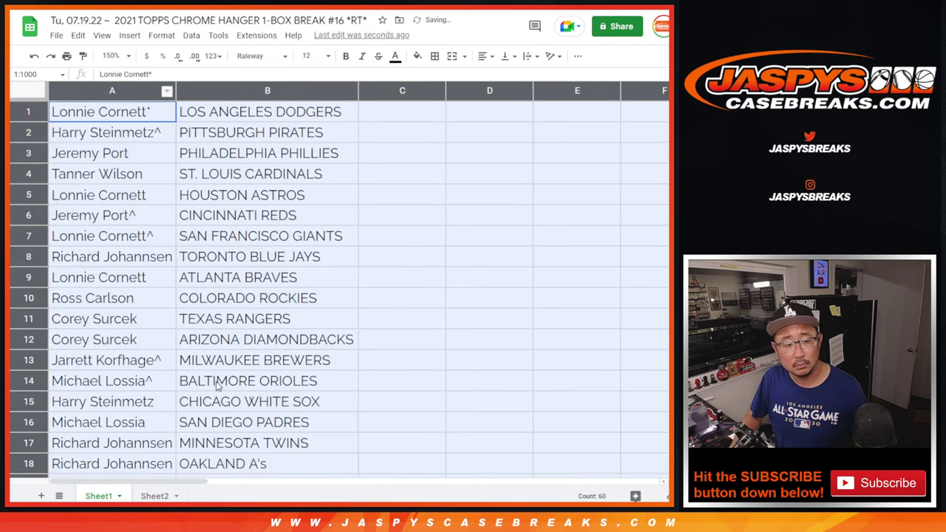
pyautogui.keyDown('shift'); pyautogui.click(220, 402); pyautogui.keyUp('shift')
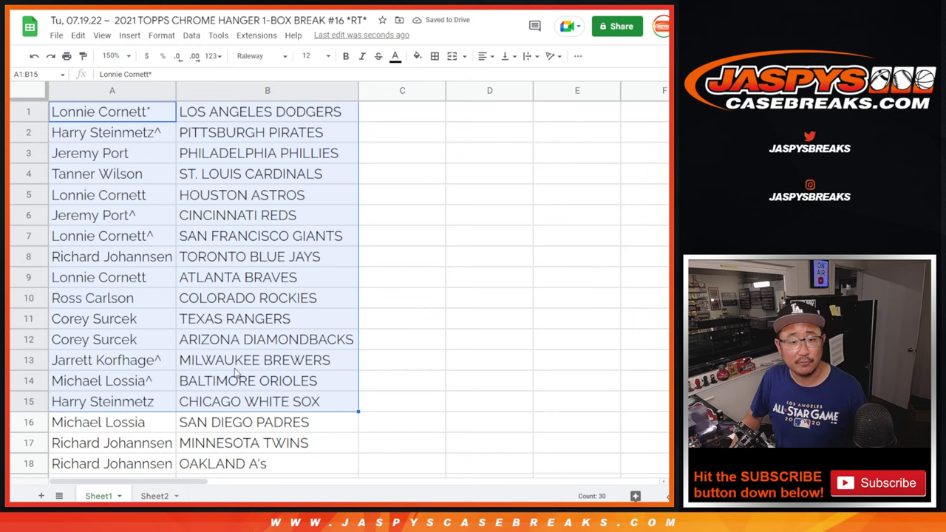
pyautogui.scroll(-5, 237, 355)
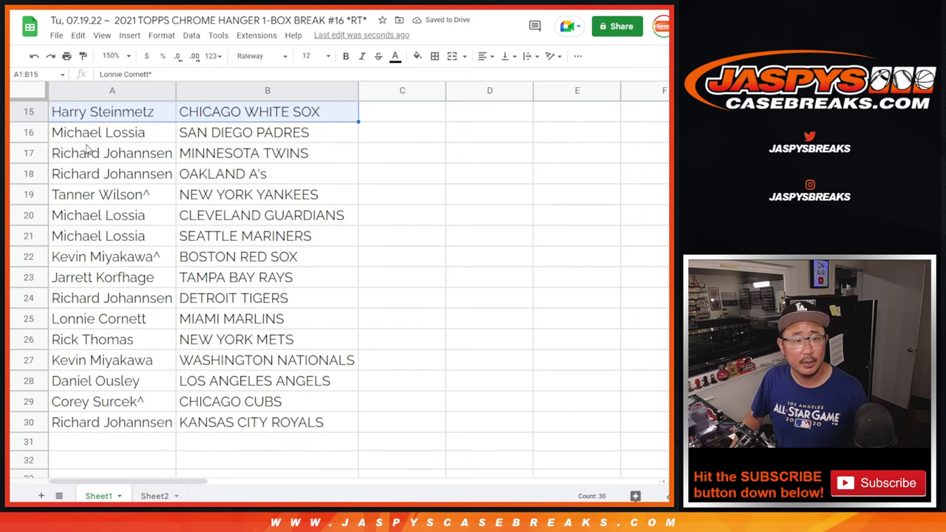
pyautogui.click(83, 139)
pyautogui.keyDown('shift'); pyautogui.click(216, 424); pyautogui.keyUp('shift')
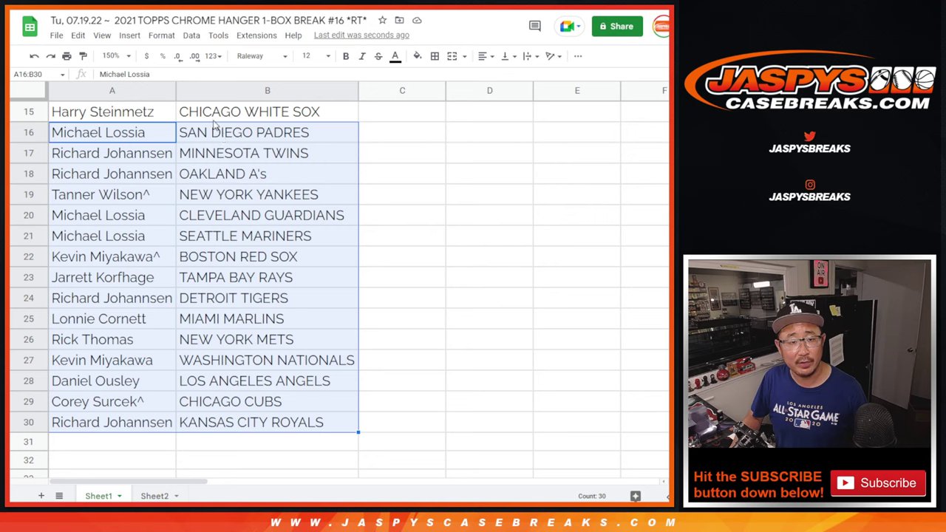
pyautogui.scroll(5, 279, 325)
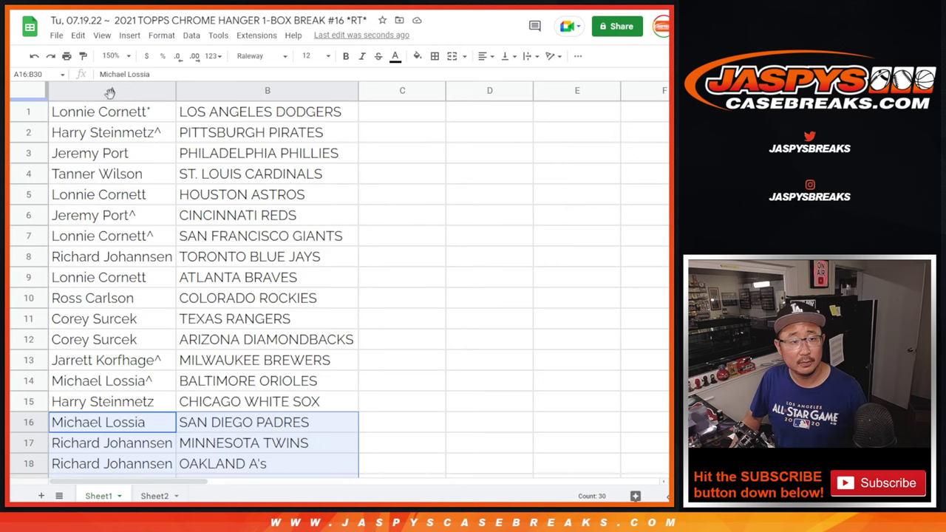
# Zoom back to 90% and sort the sheet A to Z by team column B
pyautogui.click(111, 56)
pyautogui.click(113, 112)
pyautogui.rightClick(152, 88)
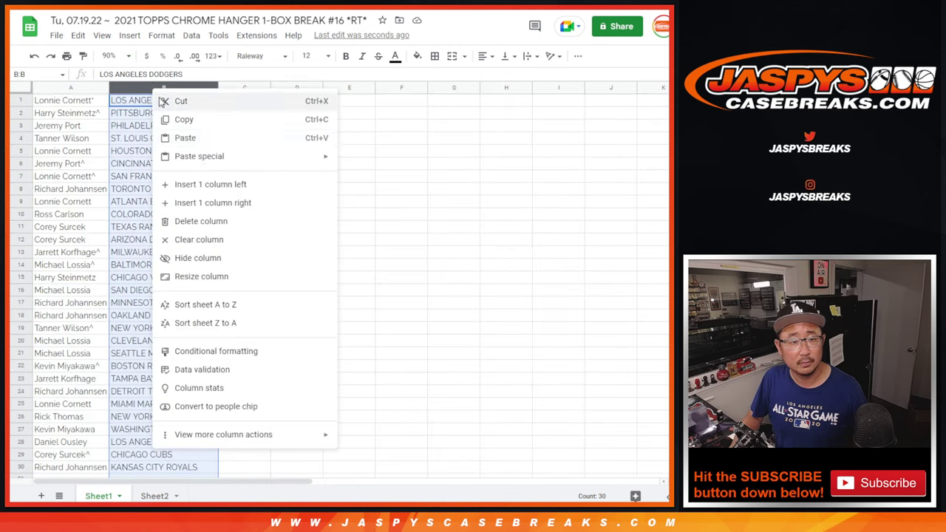
pyautogui.click(245, 300)
# Apply all borders to the name–team table A1:B30
pyautogui.click(74, 163)
pyautogui.hotkey('ctrl', 'a')
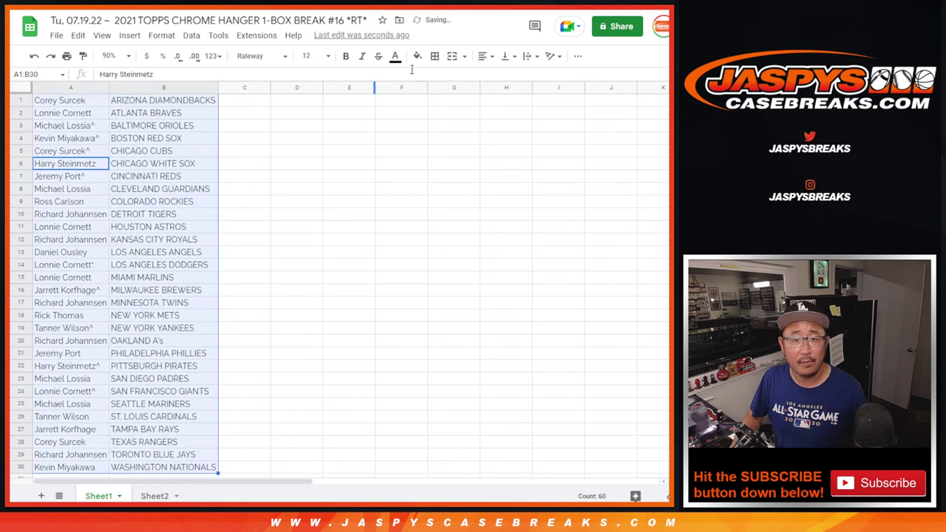
pyautogui.click(435, 56)
pyautogui.click(439, 78)
# Print the sorted list in portrait with a workbook-title header and no page numbers
pyautogui.click(66, 55)
pyautogui.click(603, 175)
pyautogui.click(584, 347)
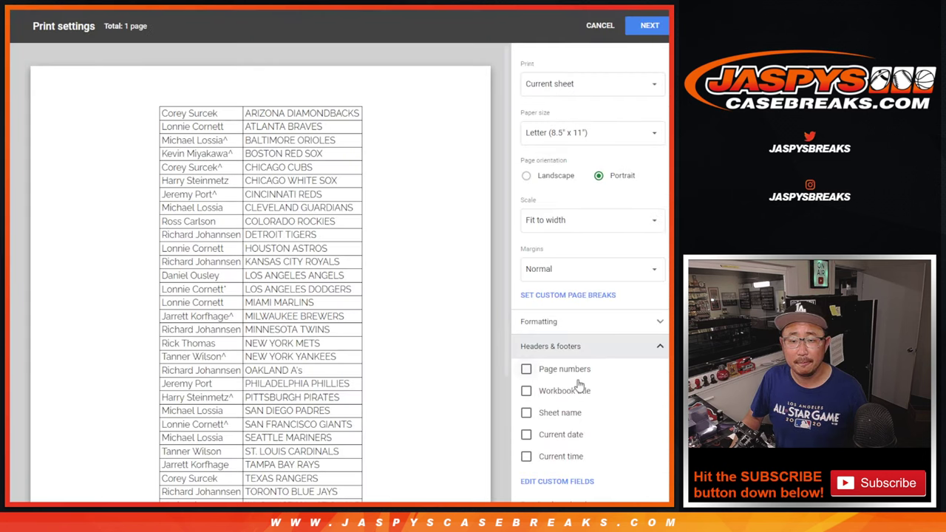
pyautogui.click(565, 369)
pyautogui.click(575, 390)
pyautogui.click(648, 25)
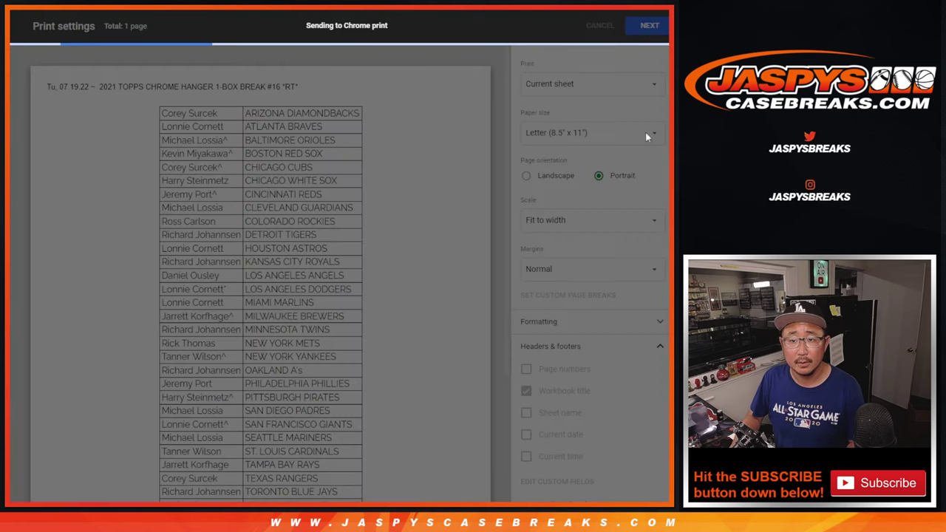
pyautogui.press('Return')
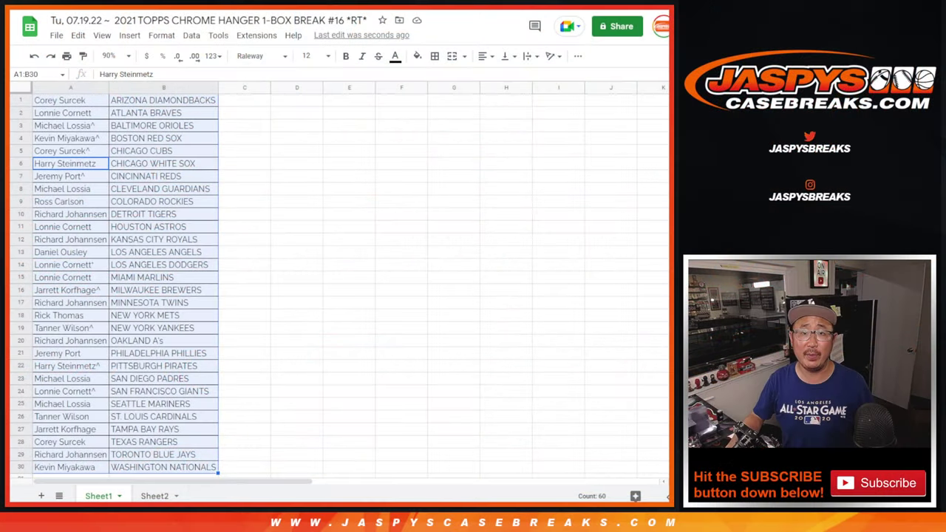
# Copy the 30 names in A1:A30 and paste them into the List Randomizer
pyautogui.click(99, 103)
pyautogui.scroll(-3, 249, 280)
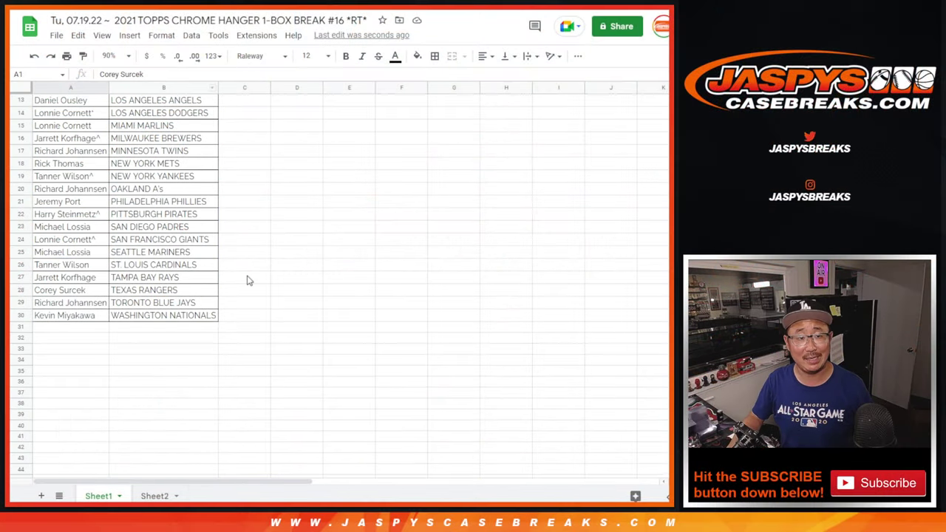
pyautogui.keyDown('shift'); pyautogui.click(84, 315); pyautogui.keyUp('shift')
pyautogui.scroll(4, 228, 239)
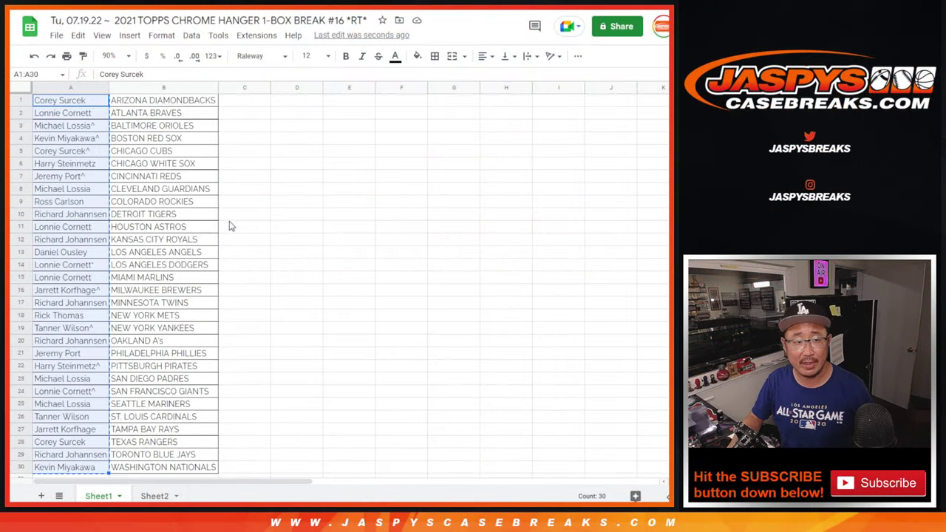
pyautogui.hotkey('ctrl', 'Tab')
# Roll the two dice on the Dice Roller, getting a 5 and a 4
pyautogui.hotkey('ctrl', 'Tab')
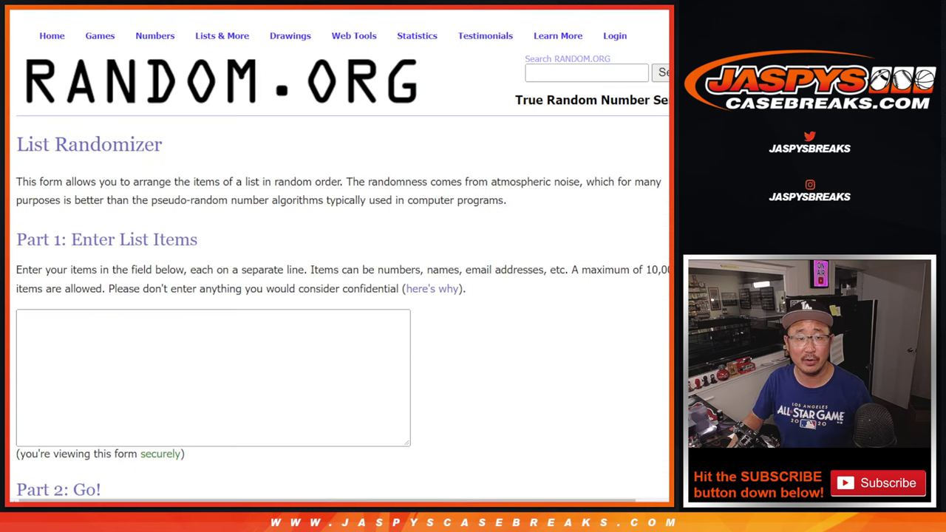
pyautogui.click(307, 346)
pyautogui.hotkey('ctrl', 'v')
pyautogui.hotkey('ctrl', 'Tab')
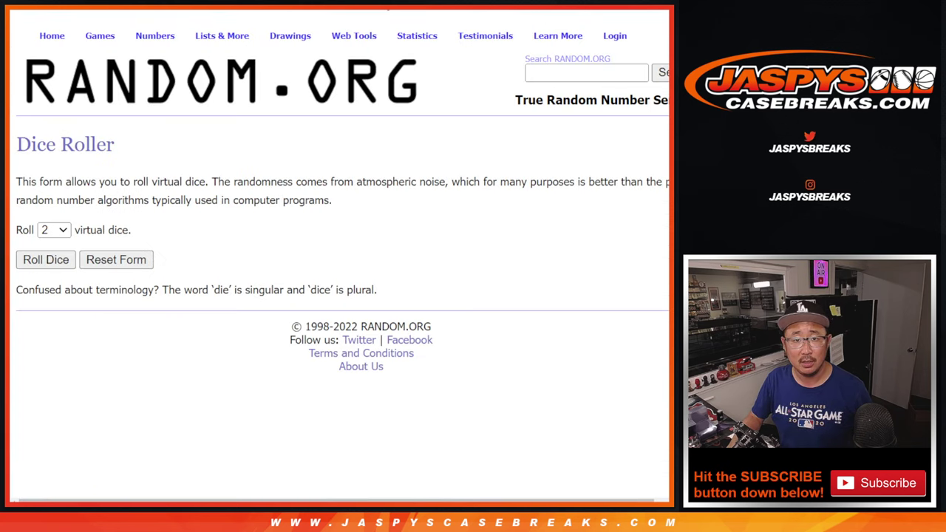
pyautogui.click(33, 262)
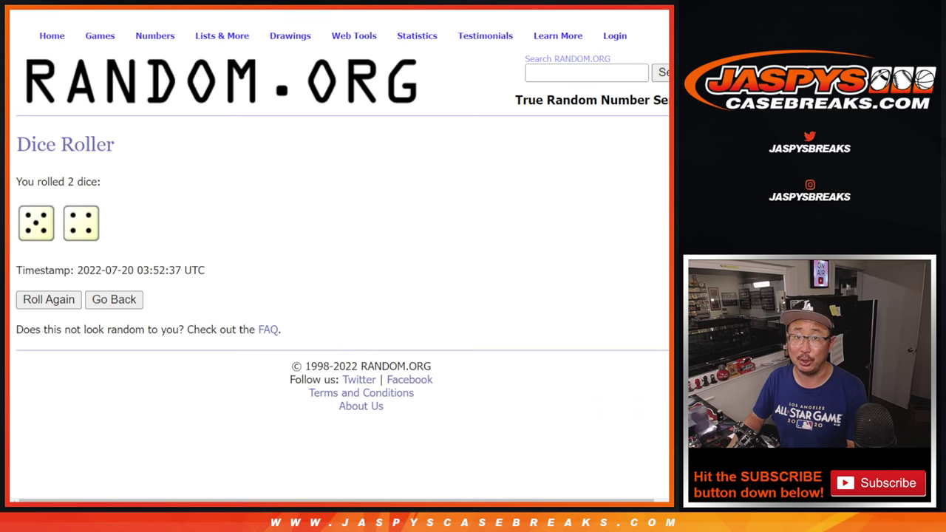
pyautogui.scroll(-3, 37, 399)
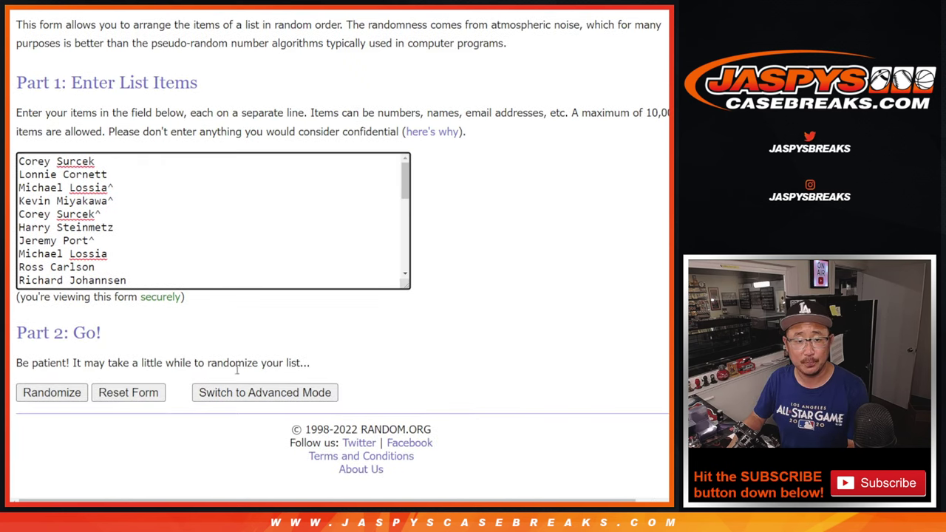
# Shuffle the 30-name list on RANDOM.ORG nine times in a row
pyautogui.click(37, 399)
pyautogui.click(36, 393)
pyautogui.click(37, 394)
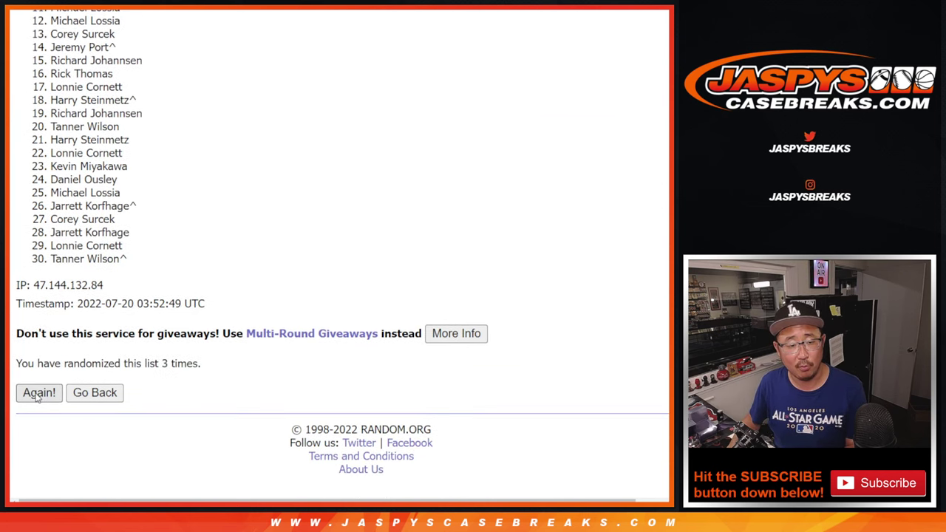
pyautogui.click(37, 394)
pyautogui.click(37, 394)
pyautogui.click(37, 394)
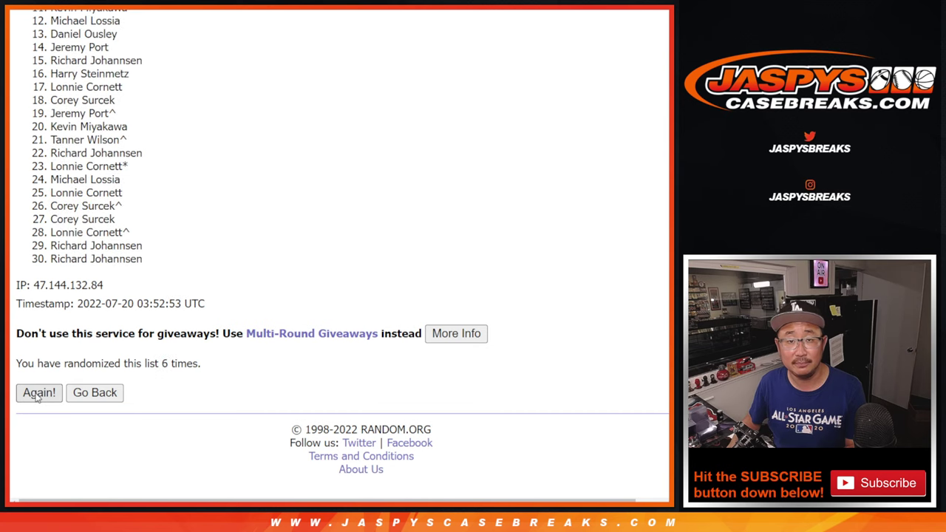
pyautogui.click(37, 394)
pyautogui.click(37, 394)
pyautogui.press('Return')
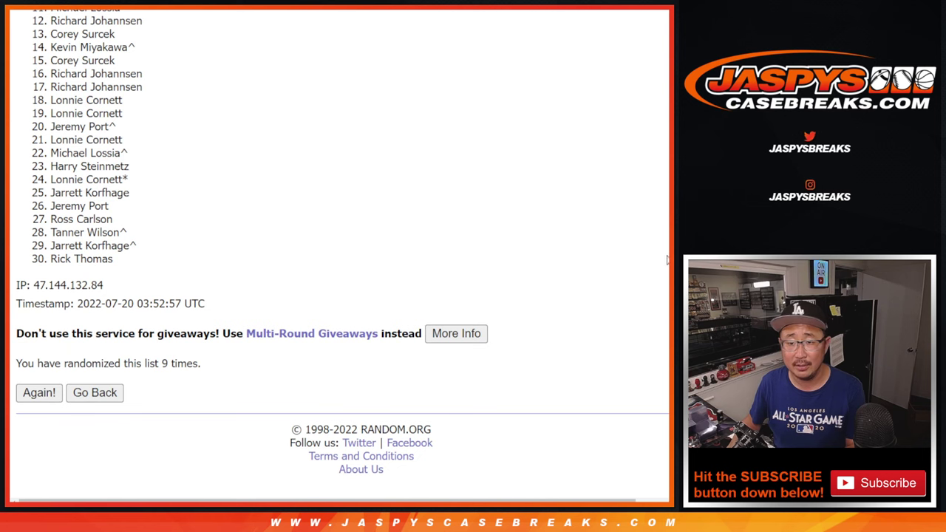
# Select the first eight names (lines 1–8) of the final shuffled order
pyautogui.scroll(1, 342, 253)
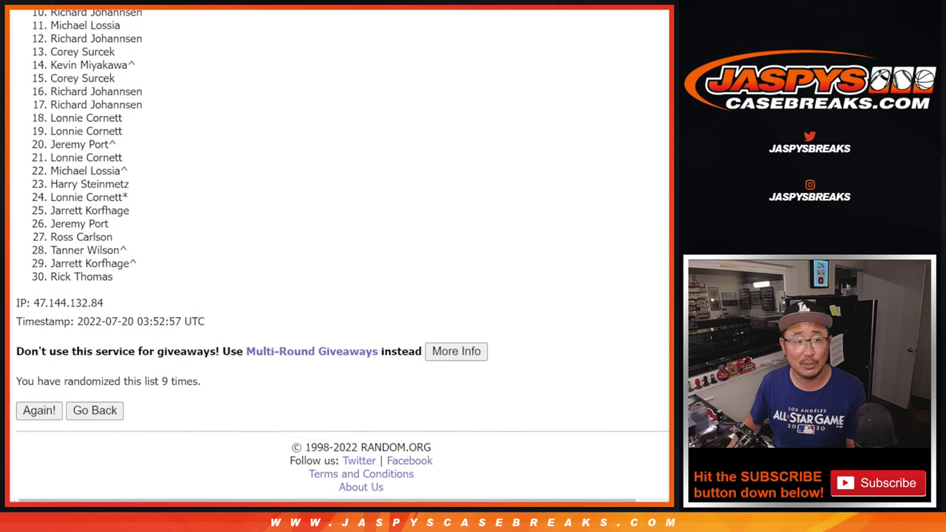
pyautogui.scroll(1, 342, 253)
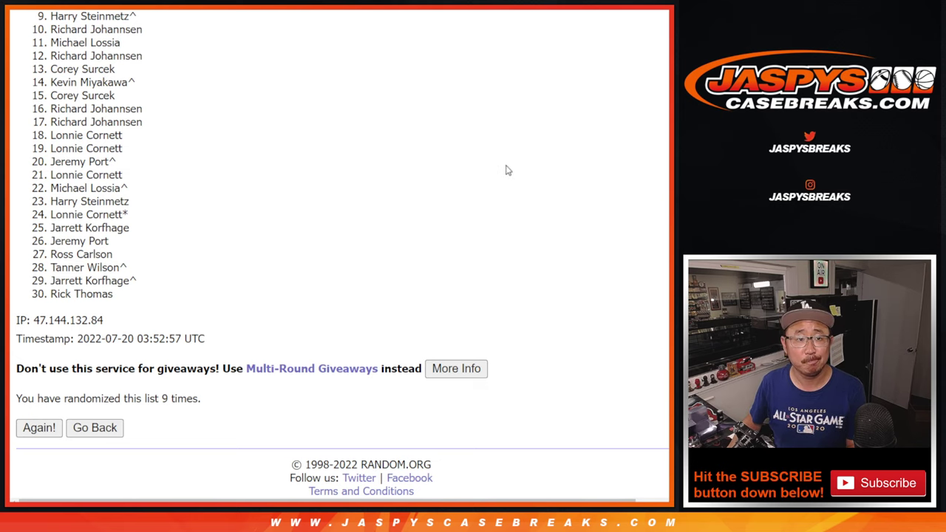
pyautogui.scroll(1, 342, 253)
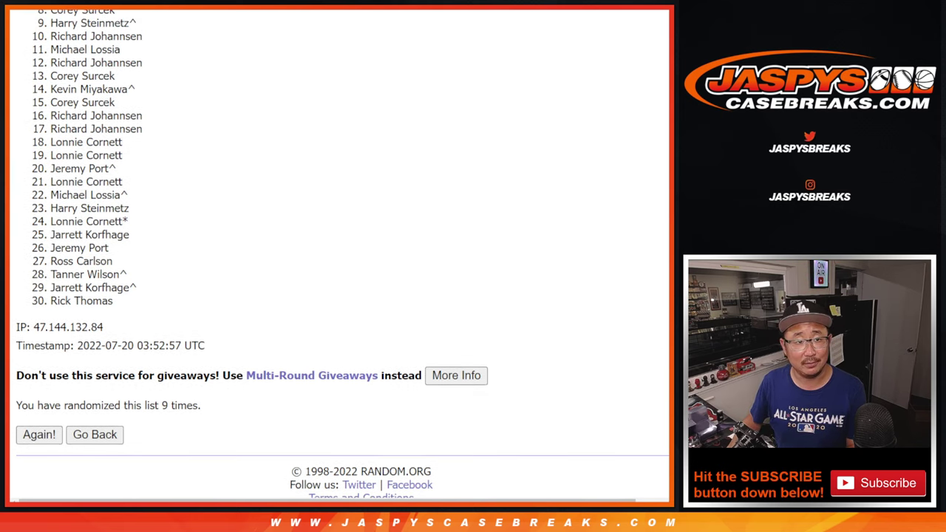
pyautogui.scroll(2, 342, 253)
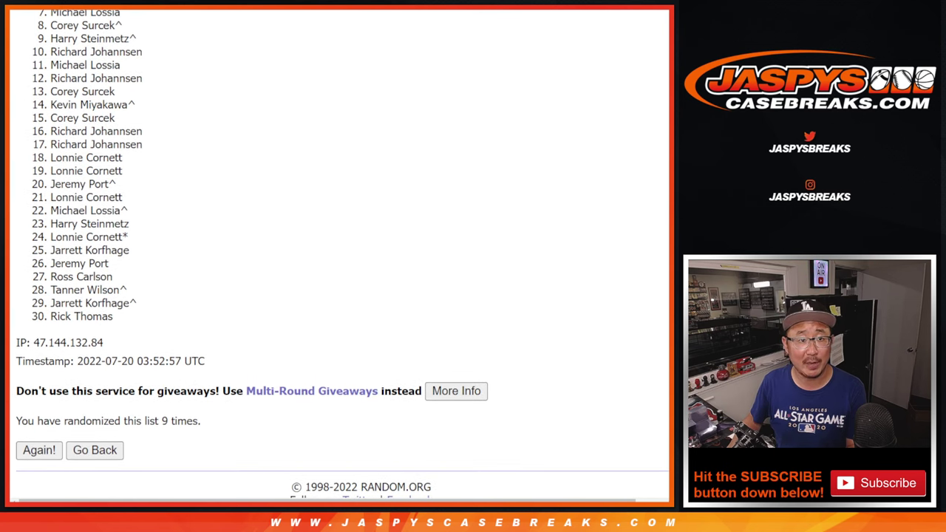
pyautogui.scroll(3, 668, 171)
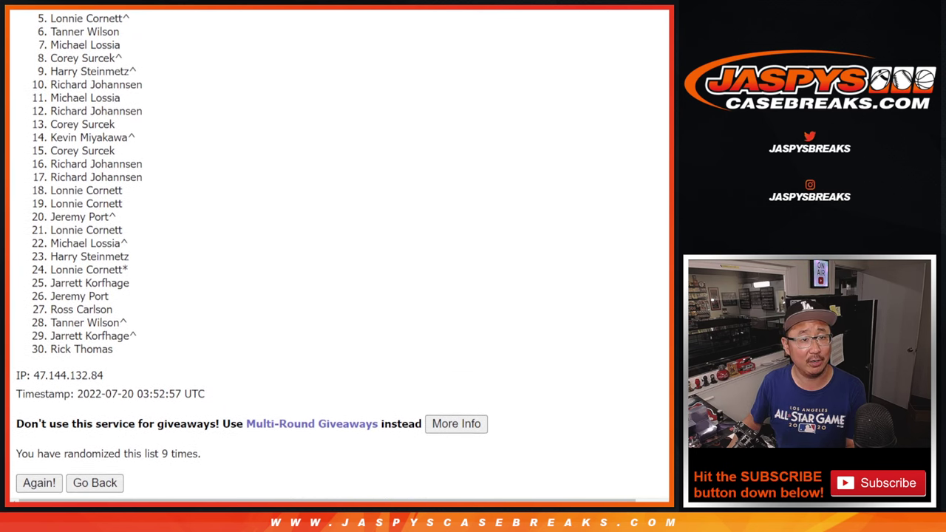
pyautogui.scroll(3, 668, 172)
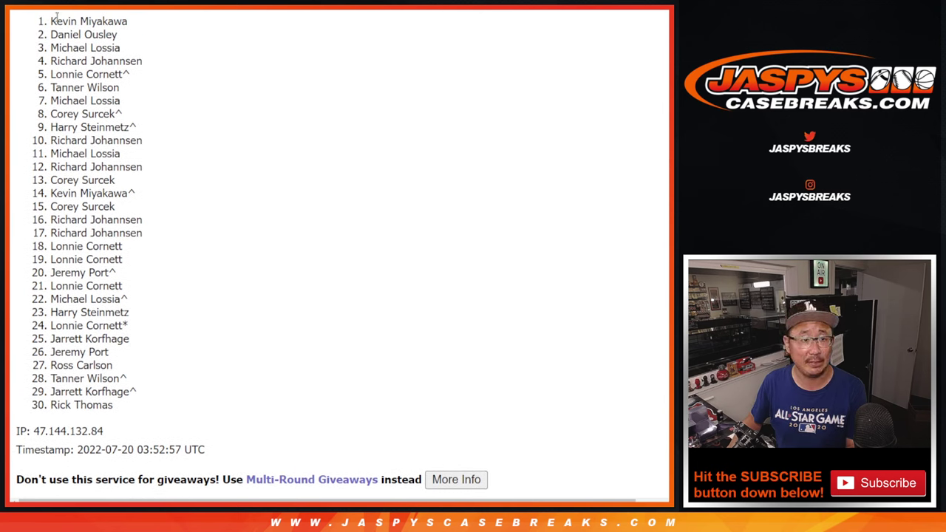
pyautogui.moveTo(51, 18); pyautogui.dragTo(139, 113)
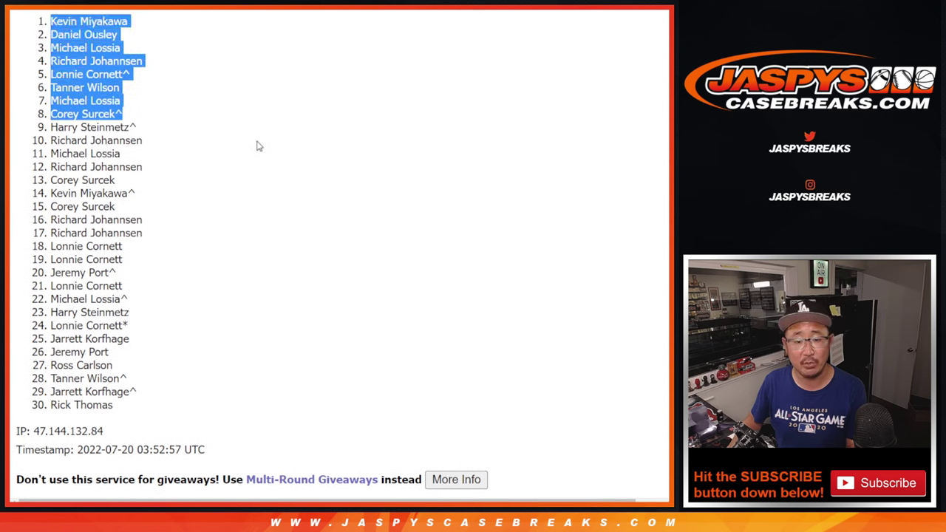
pyautogui.scroll(-2, 276, 148)
pyautogui.scroll(2, 278, 145)
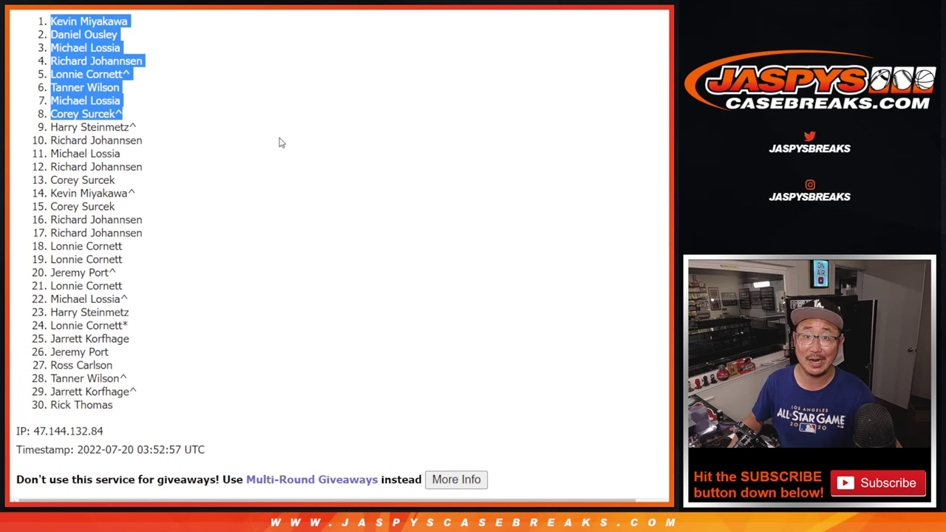